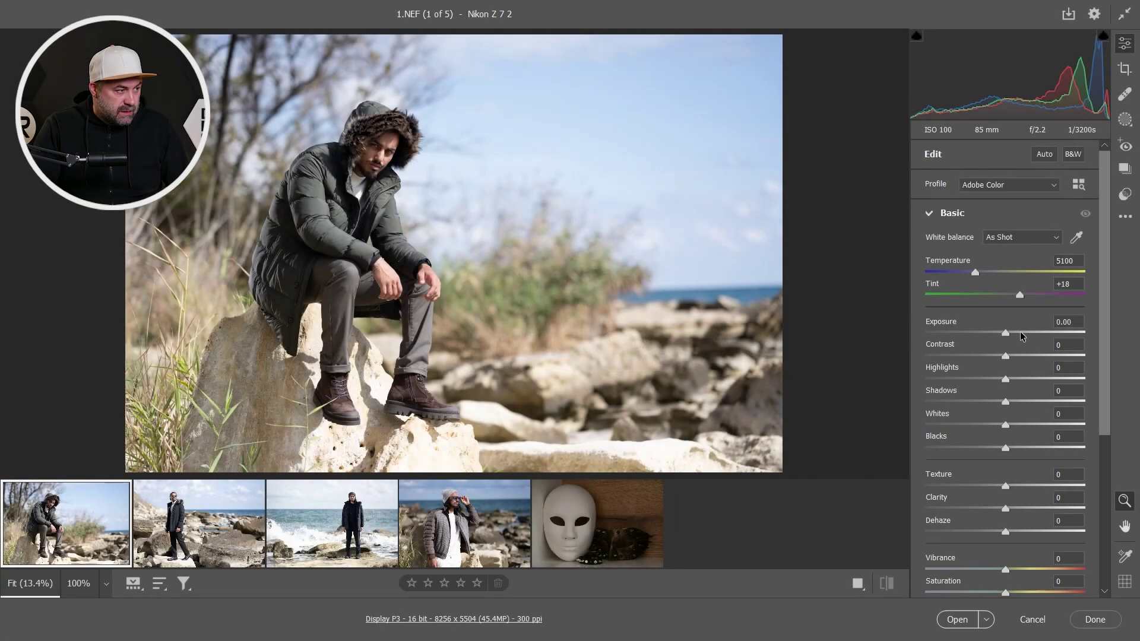
Step: Apply auto tone: Exposure +1.00, Contrast -20, Highlights +19, Shadows -19, Whites +21, Blacks -29
left_click(1020, 332)
left_click(990, 355)
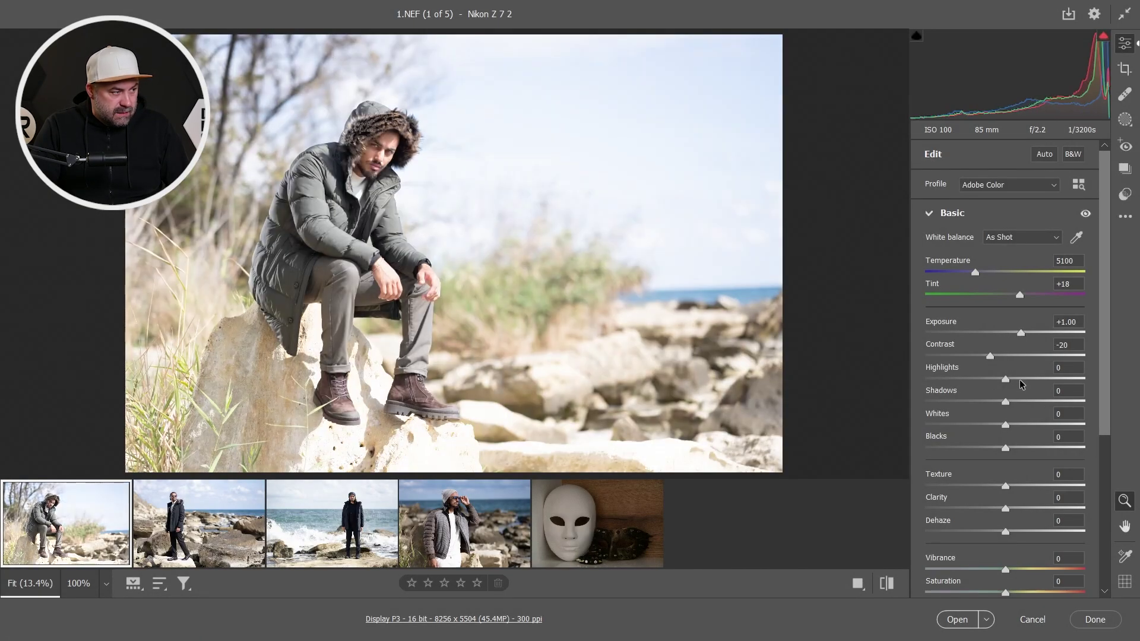
left_click(1020, 378)
left_click(991, 401)
left_click(1022, 425)
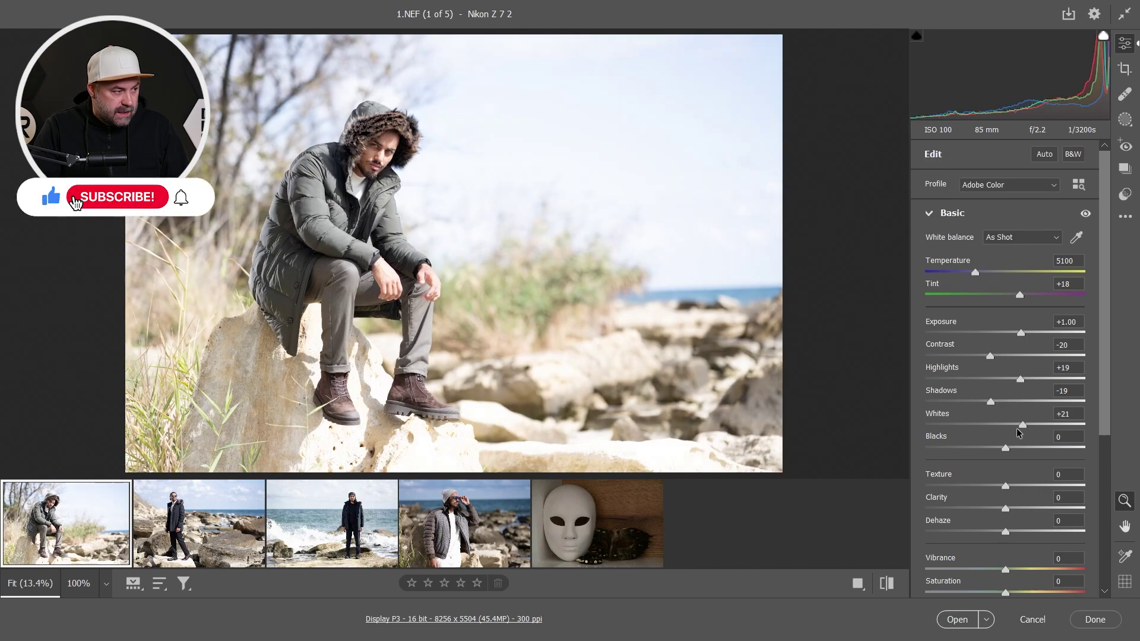
left_click(982, 448)
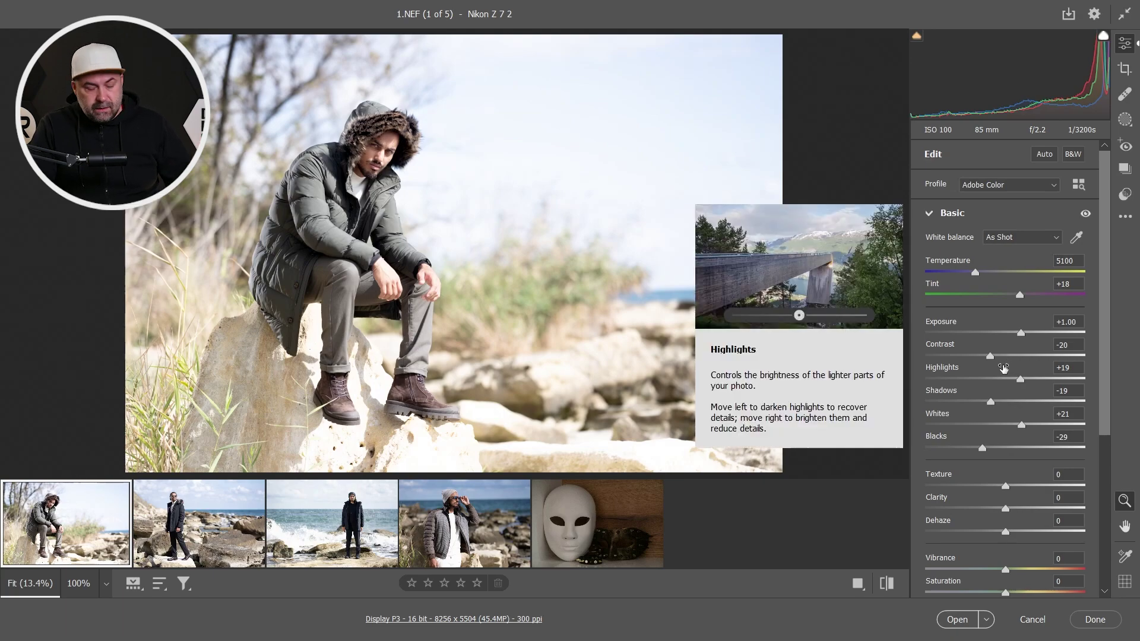
Step: Reset Exposure, nudge Contrast, then reset all Basic tone values to zero
double_click(1021, 333)
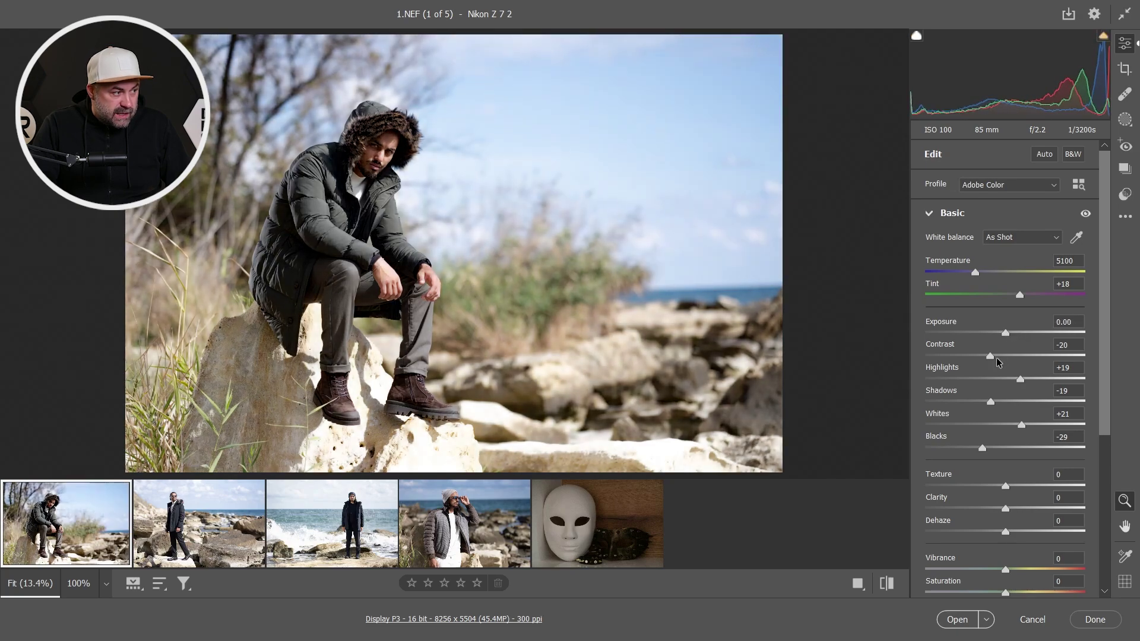
left_click_drag(992, 357, 1012, 333)
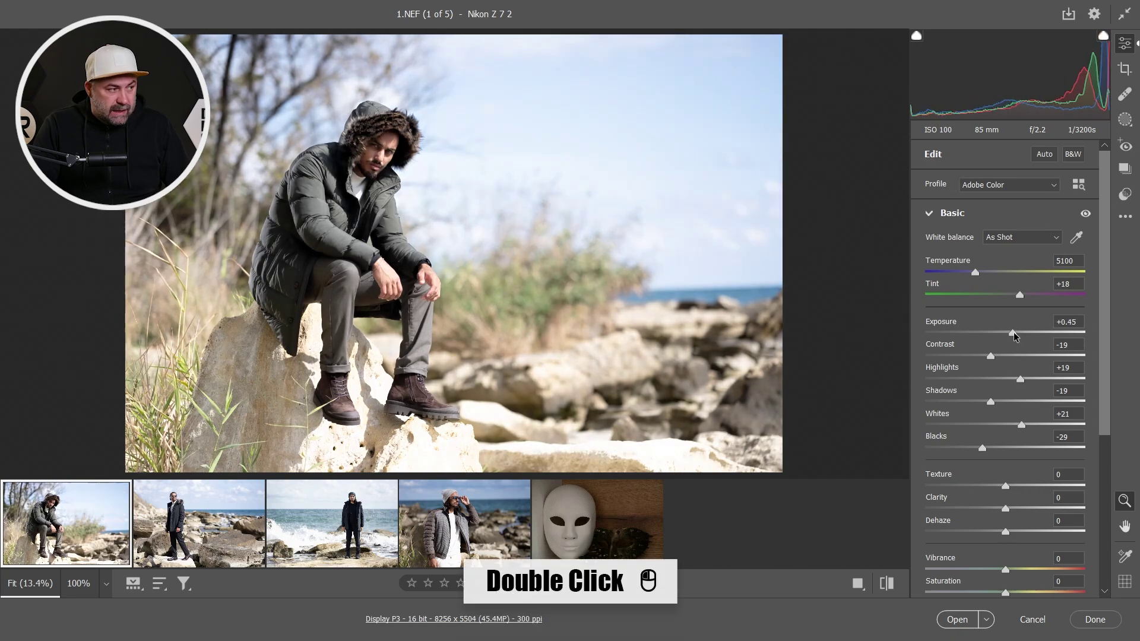
double_click(1012, 334)
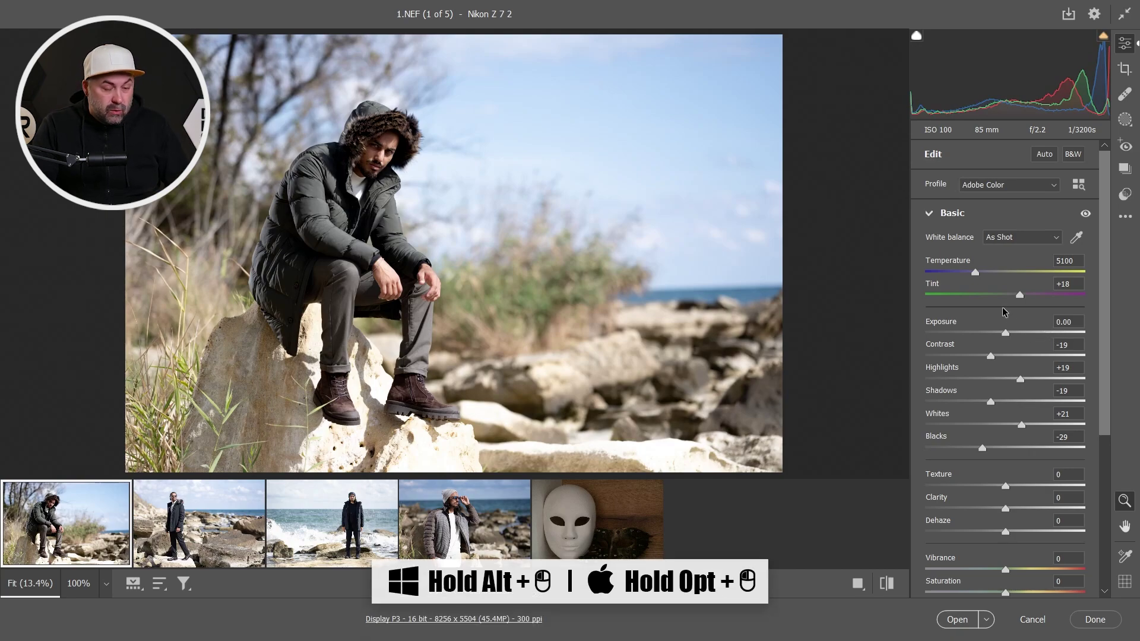
key("alt")
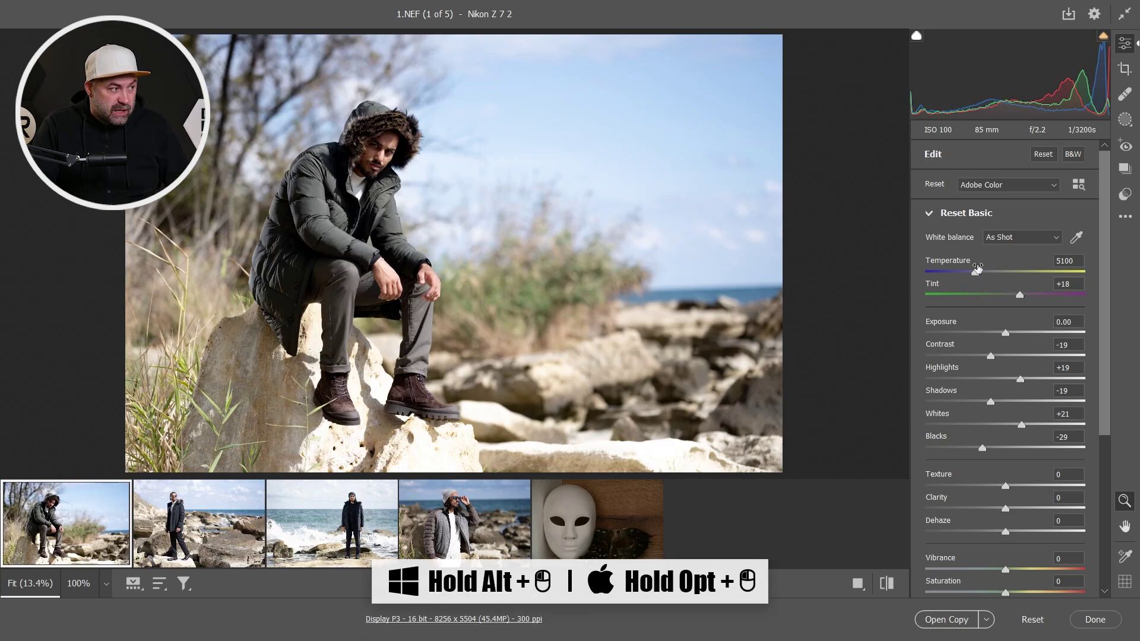
left_click(964, 215, "alt")
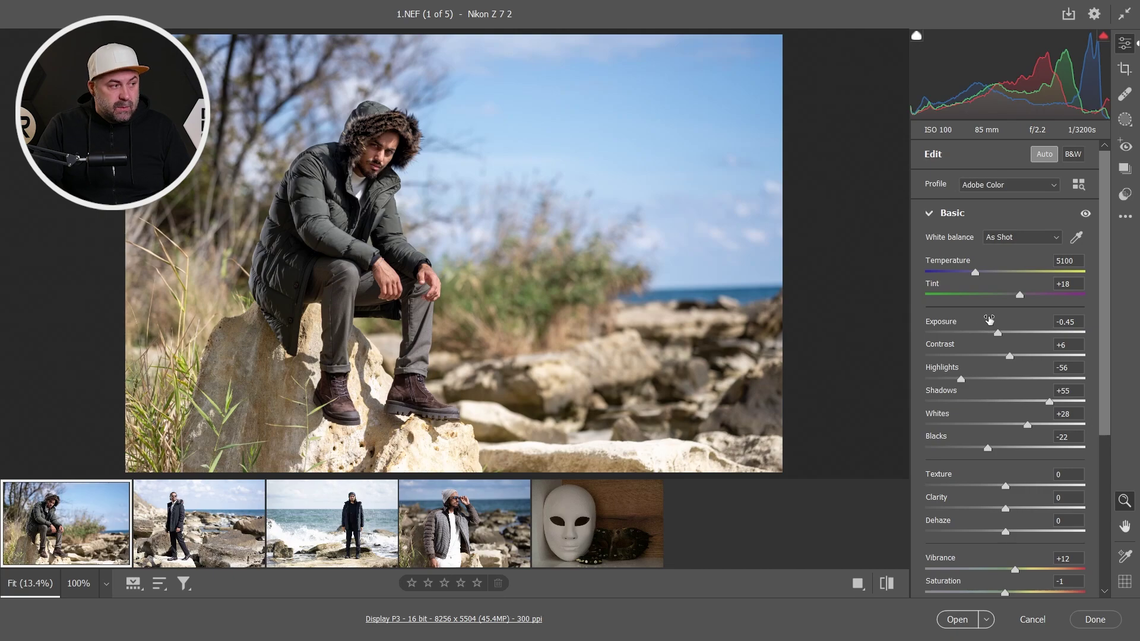
Step: Fine-tune Exposure and Contrast, settling Exposure at -0.60
left_click_drag(999, 337, 969, 385)
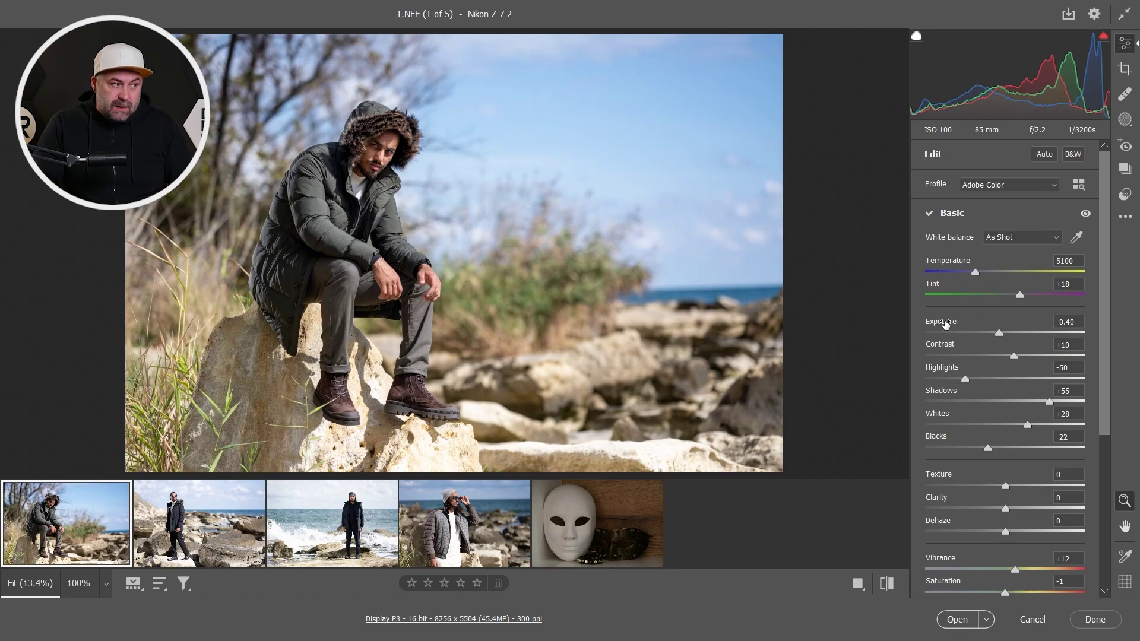
mouse_move(946, 323)
left_mouse_down()
mouse_move(937, 434)
mouse_move(941, 345)
left_mouse_up()
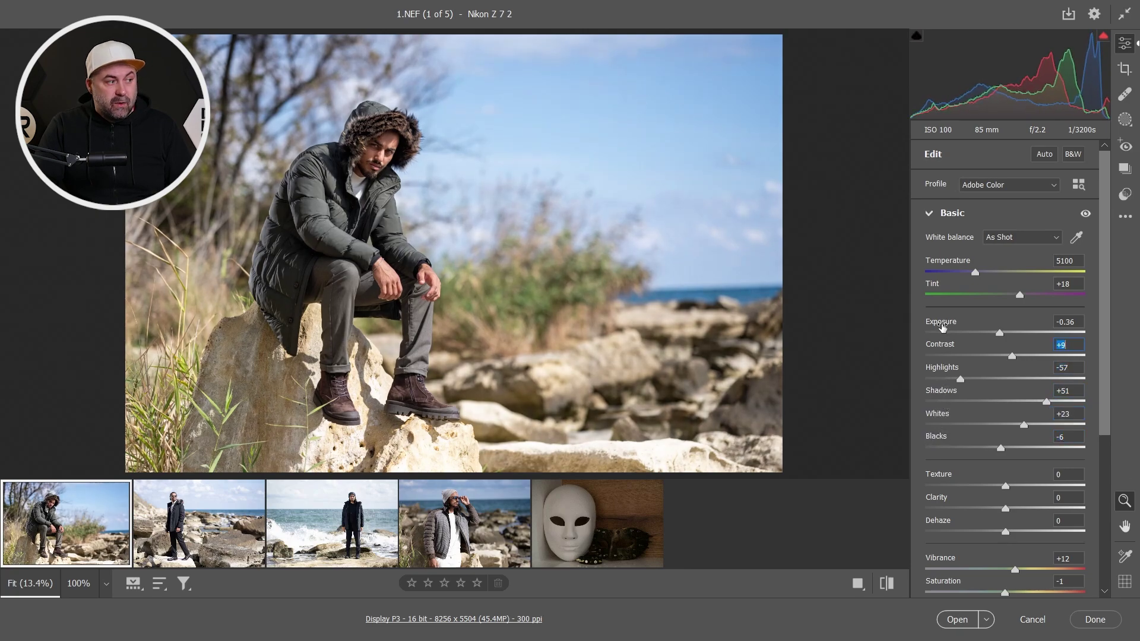
double_click(1000, 333)
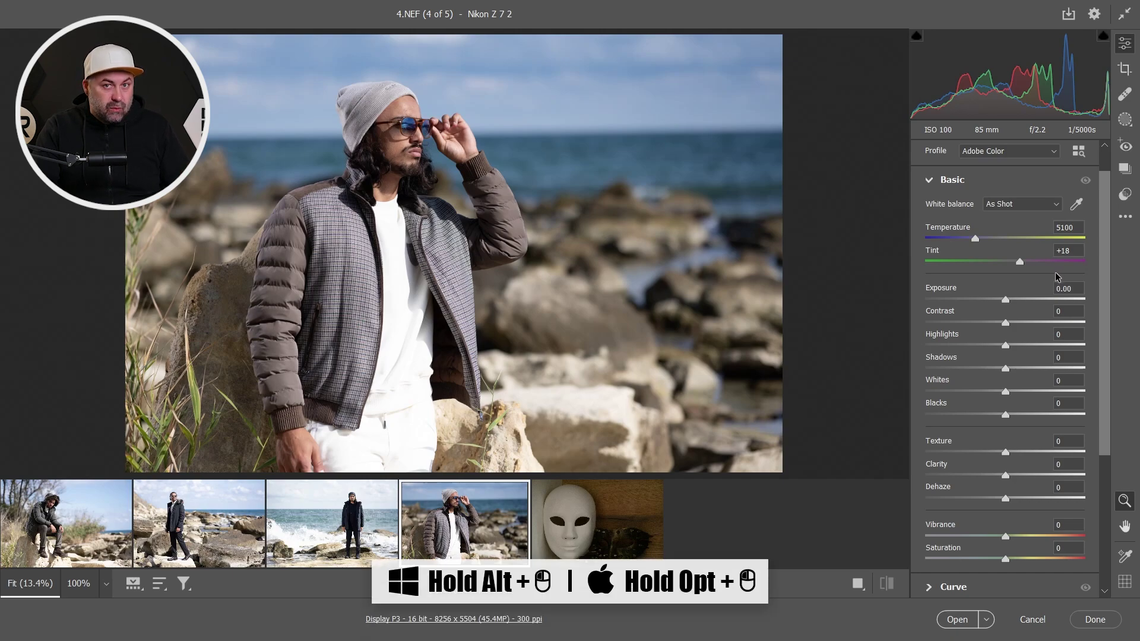
Step: Raise 4.NEF's Exposure to +0.25 while previewing highlight clipping with Alt held
key("alt")
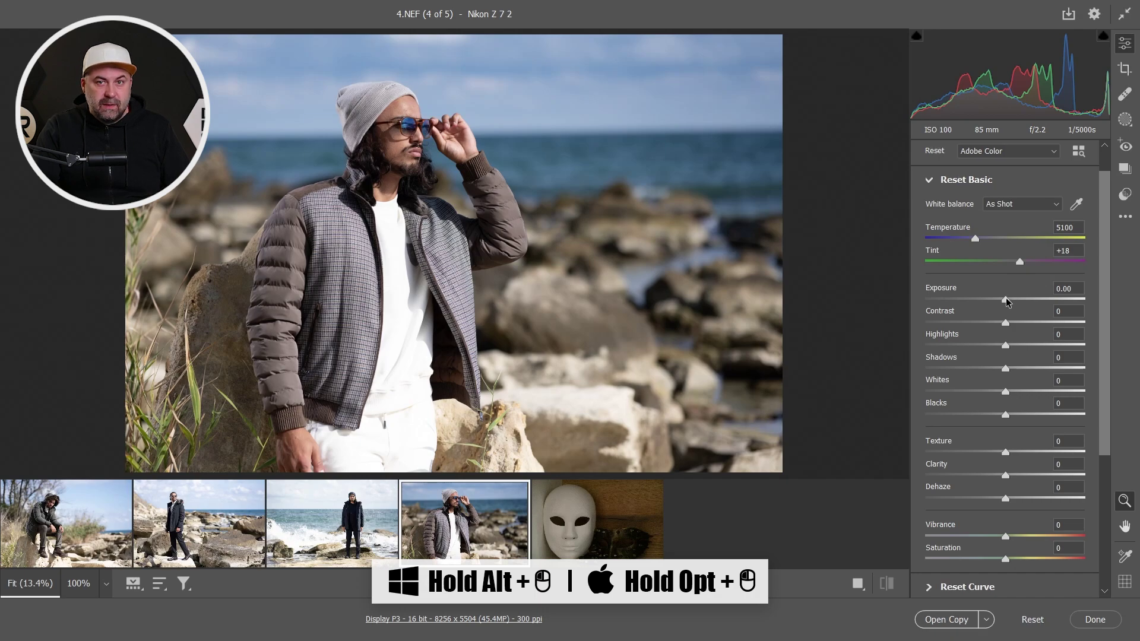
mouse_move(1006, 304)
left_mouse_down()
mouse_move(1080, 302)
mouse_move(1011, 285)
left_mouse_up()
key("alt")
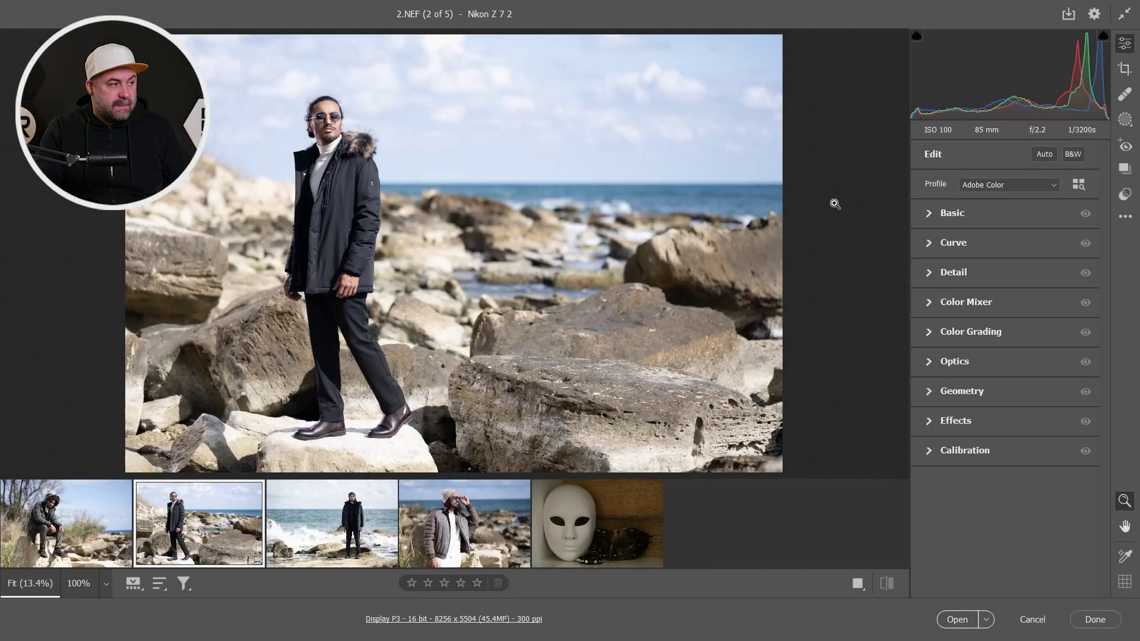
Step: Use the parametric curve targeted tool on the sky and rocks: Highlights -62, Shadows +60
left_click(953, 243)
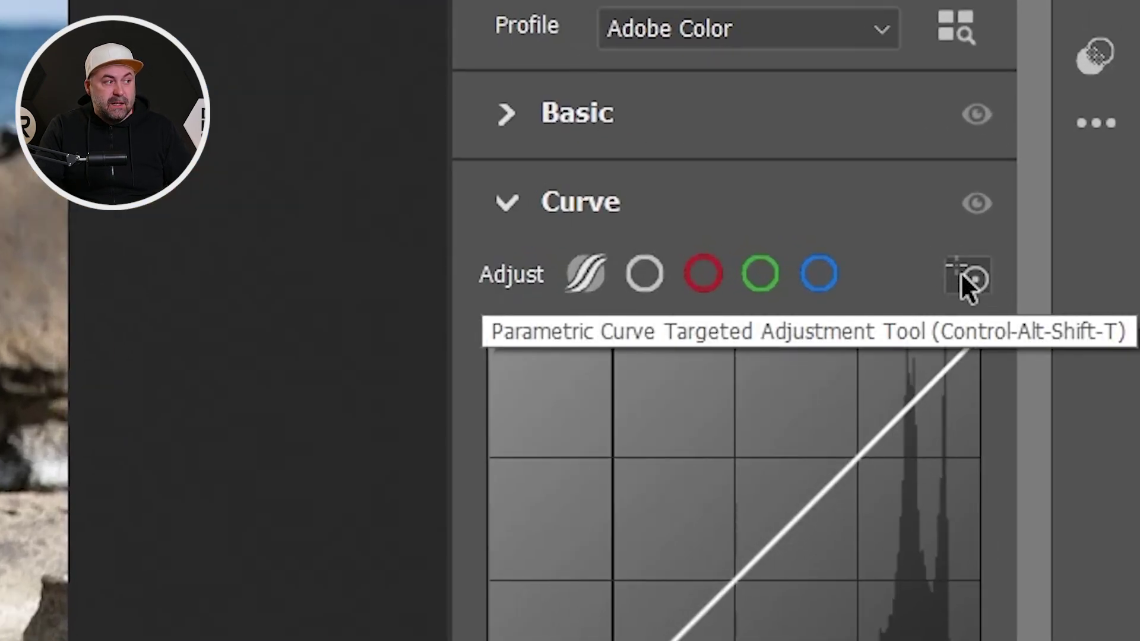
left_click(967, 279)
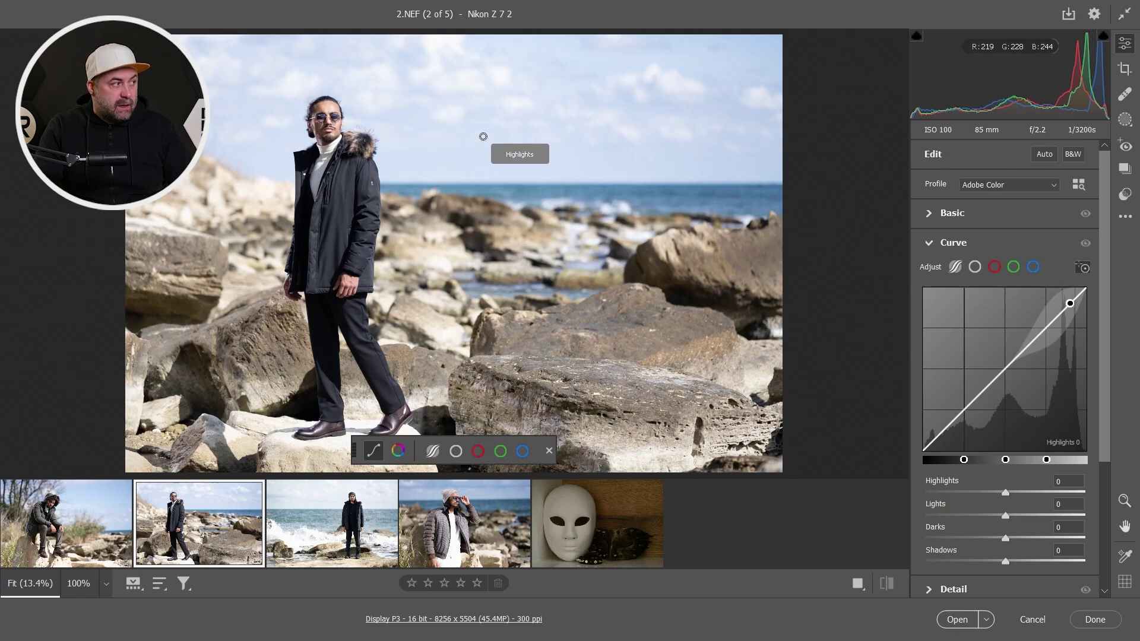
left_click_drag(484, 137, 436, 134)
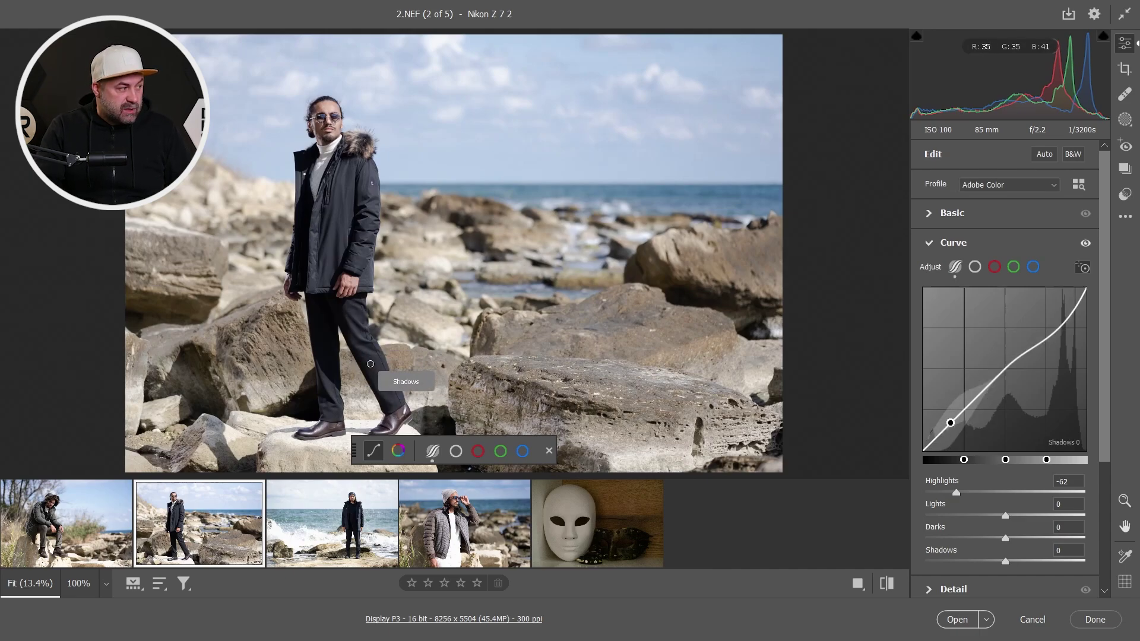
mouse_move(371, 364)
left_mouse_down()
mouse_move(419, 361)
mouse_move(404, 361)
left_mouse_up()
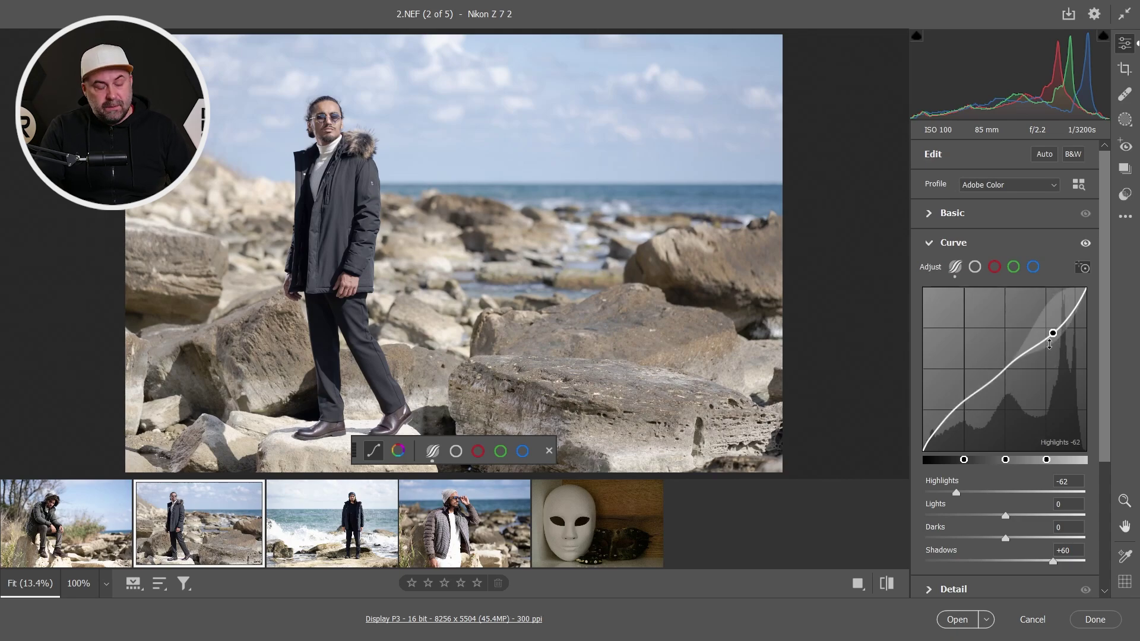
left_click_drag(1106, 350, 1106, 478)
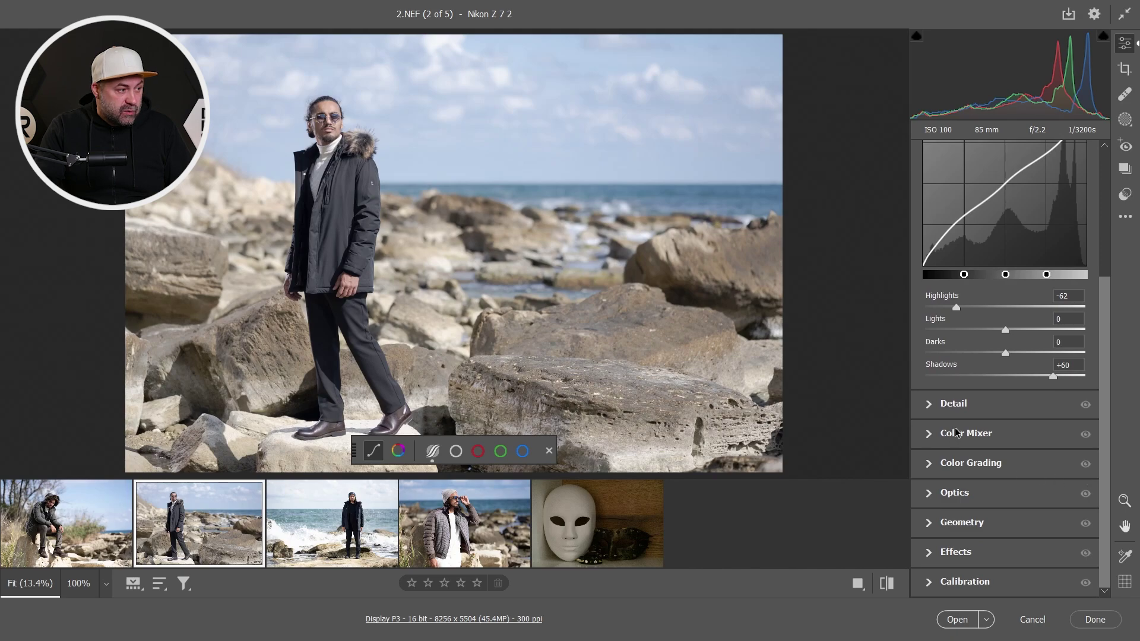
Step: Shift 2.NEF's Blues hue toward purple by dragging on the sky in Color Mixer
left_click(963, 460)
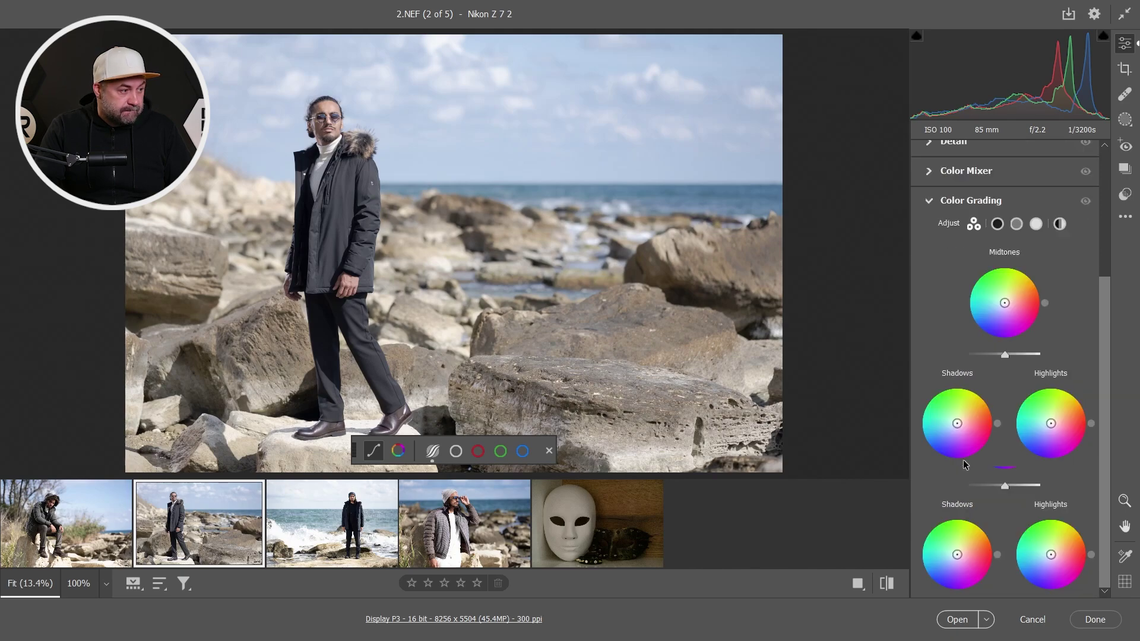
left_click(973, 202)
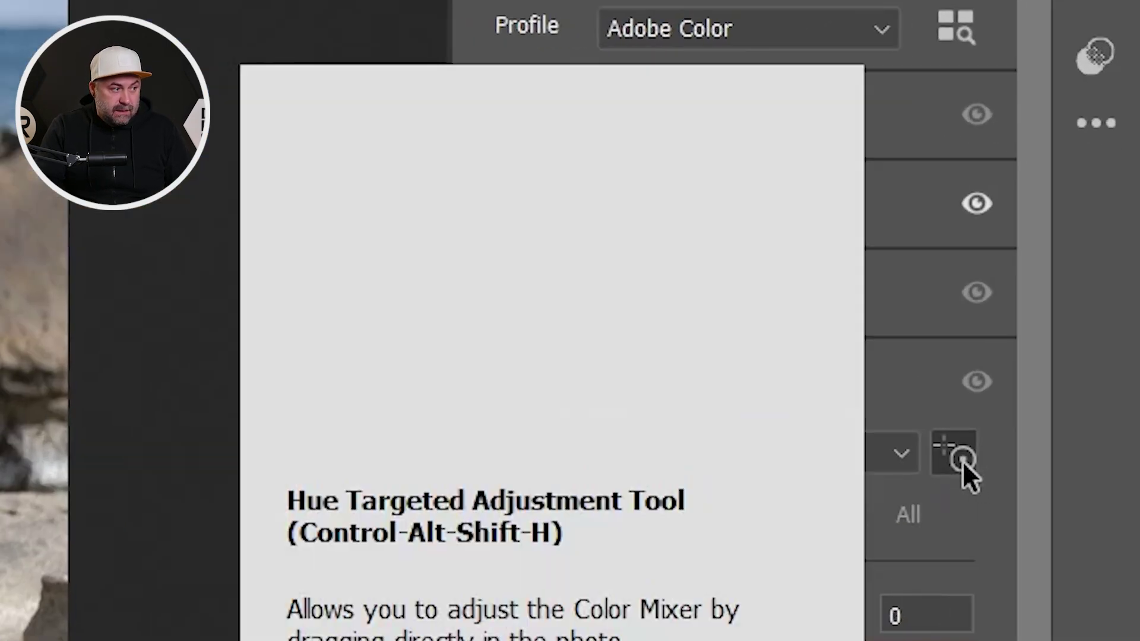
left_click(963, 461)
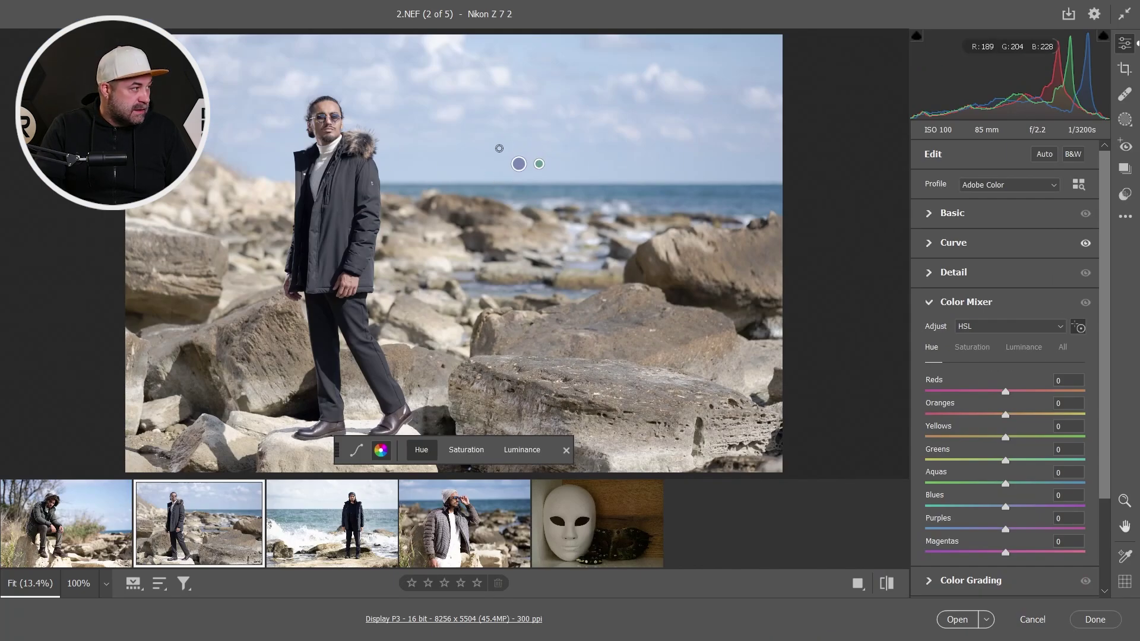
mouse_move(501, 156)
left_mouse_down()
mouse_move(540, 145)
mouse_move(457, 144)
mouse_move(495, 145)
left_mouse_up()
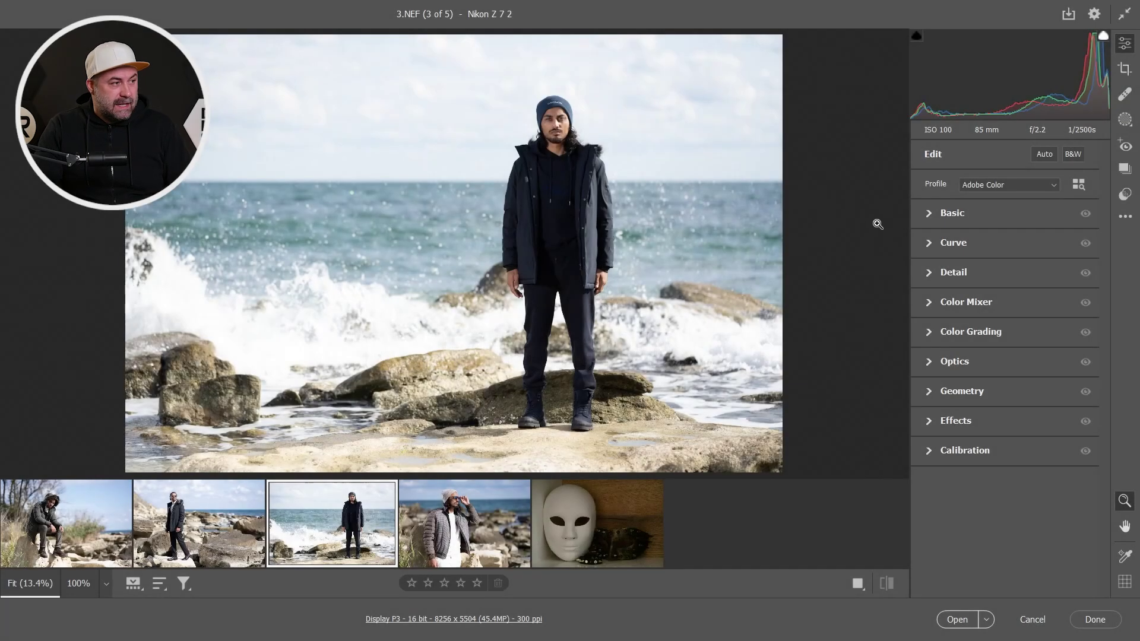
Step: Mask the standing man in 3.NEF with an Objects rectangle and raise its Exposure to +0.90
left_click(1124, 120)
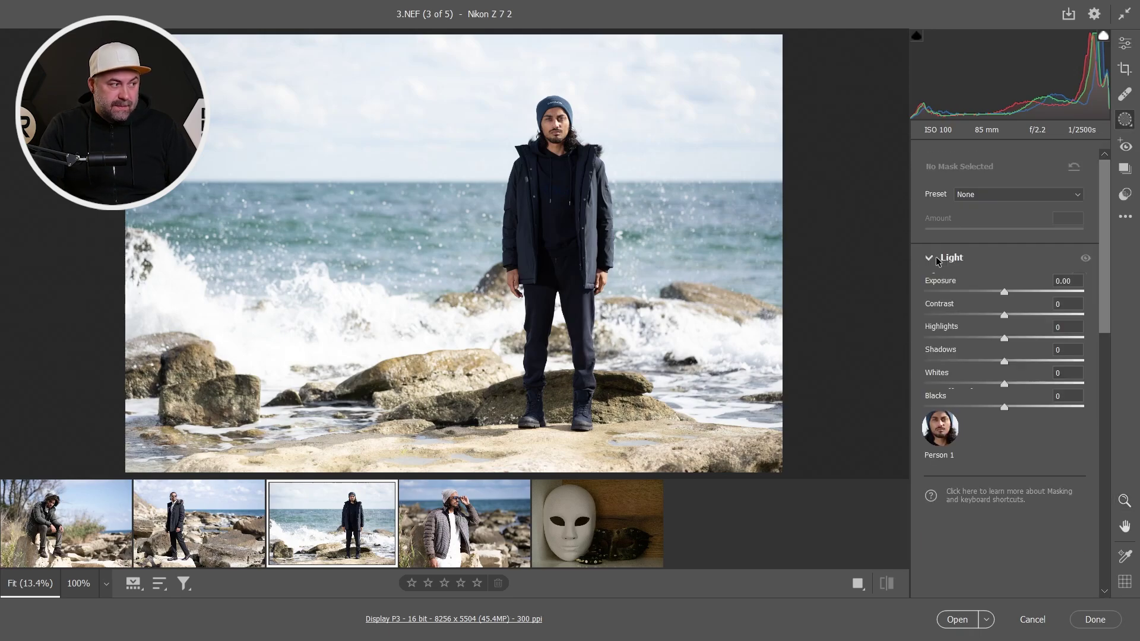
left_click(956, 196)
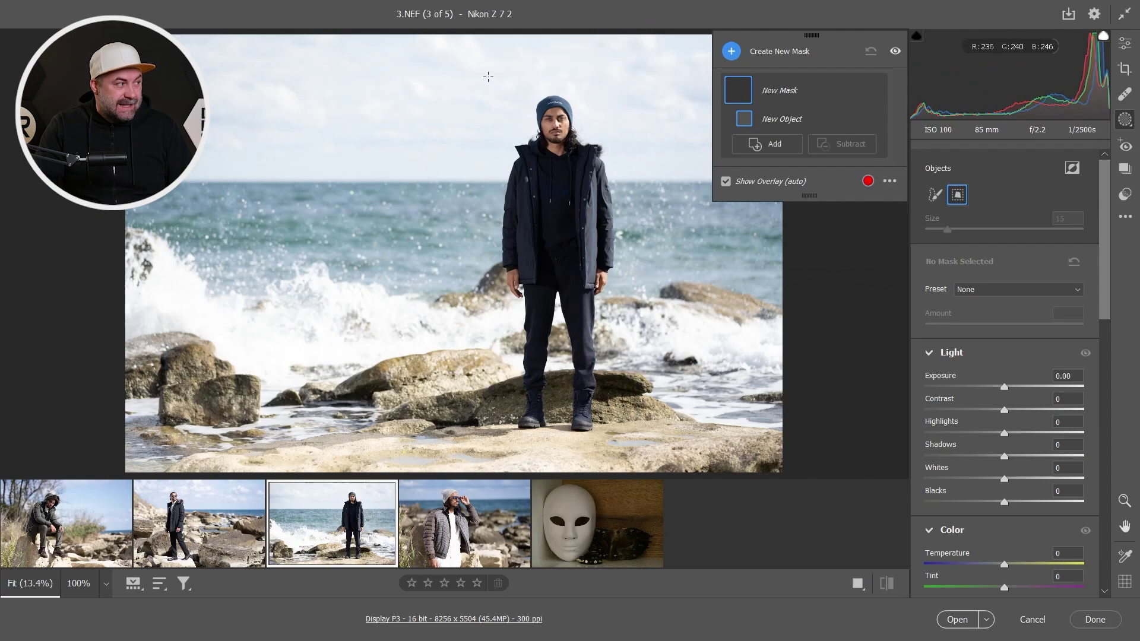
left_click_drag(488, 76, 640, 447)
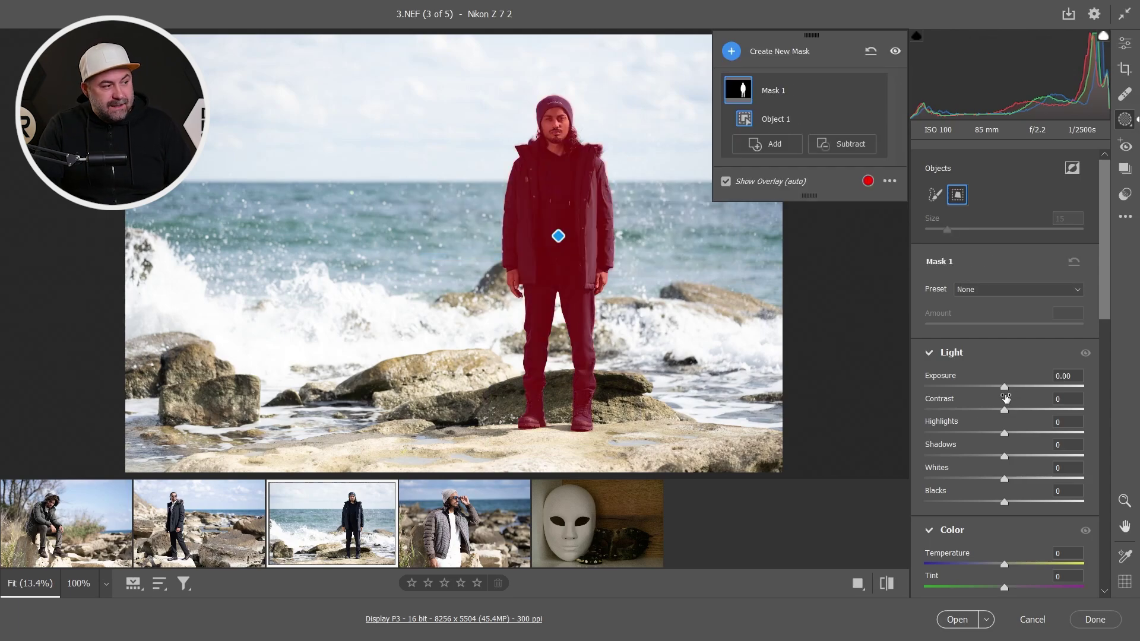
mouse_move(1004, 388)
left_mouse_down()
mouse_move(980, 386)
mouse_move(1019, 387)
left_mouse_up()
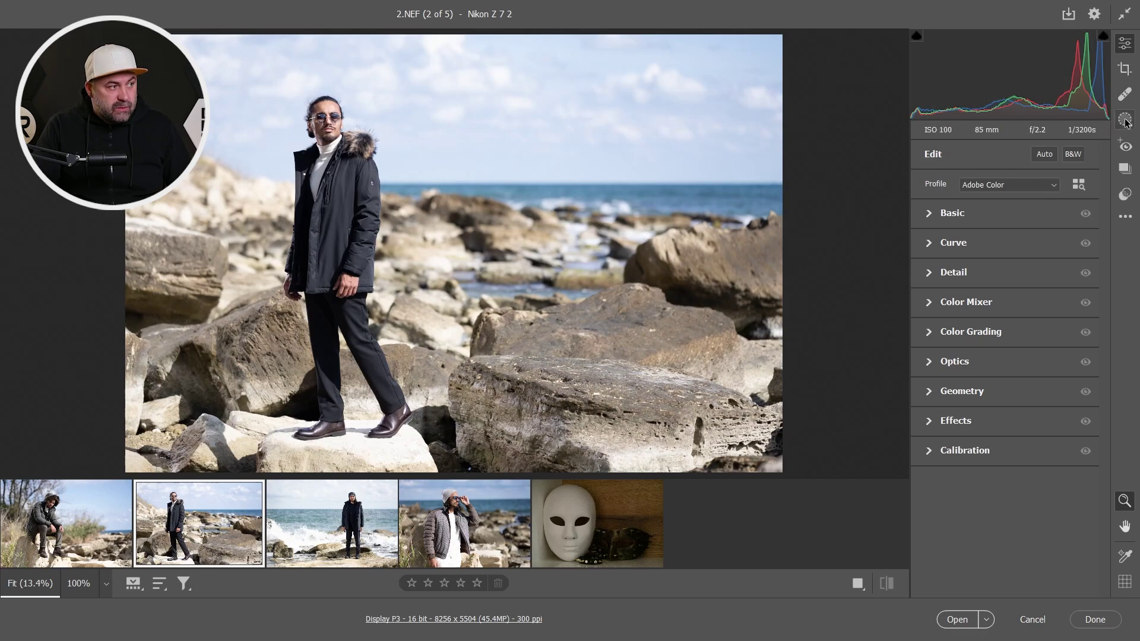
Step: Add a Person 1 Clothes-only mask on 2.NEF and lower its Shadows to -72
left_click(1124, 145)
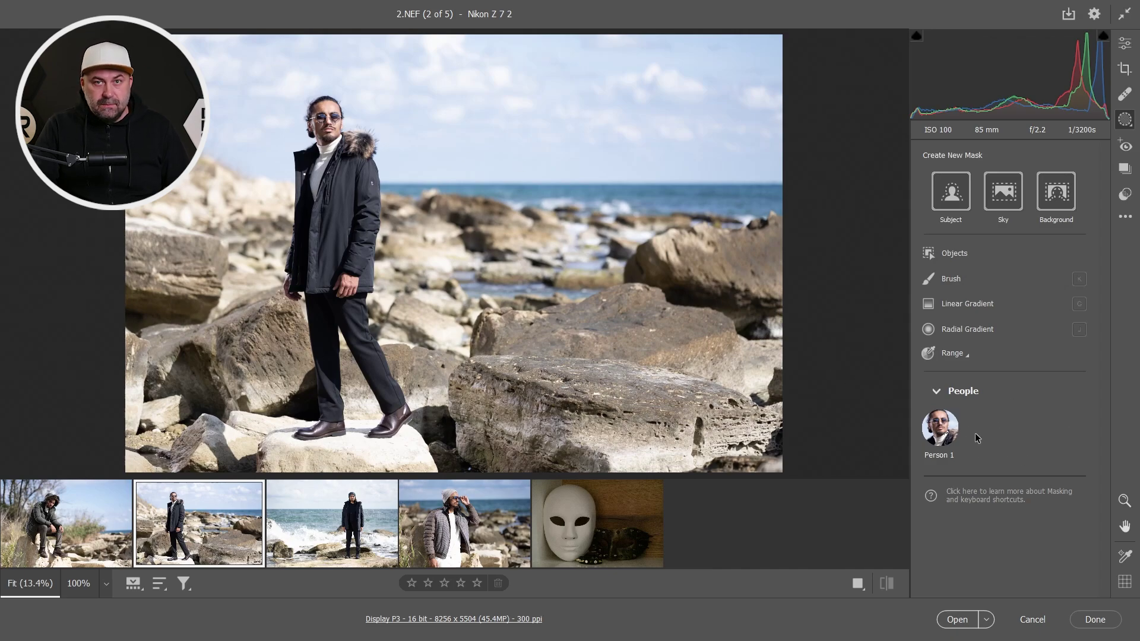
left_click(937, 429)
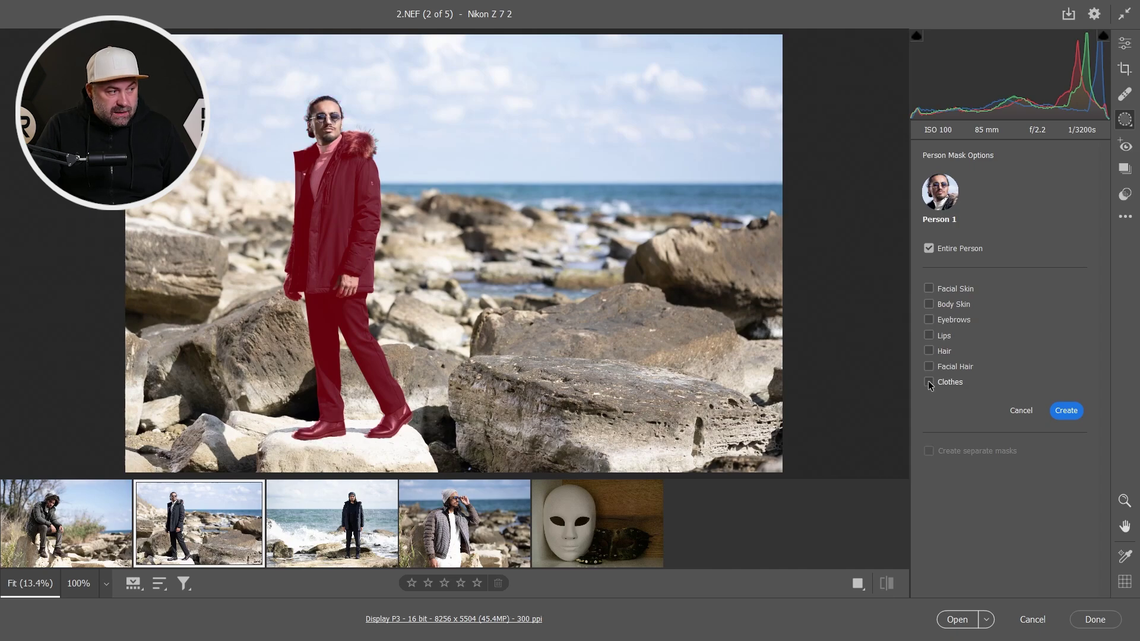
left_click(928, 382)
left_click(1065, 411)
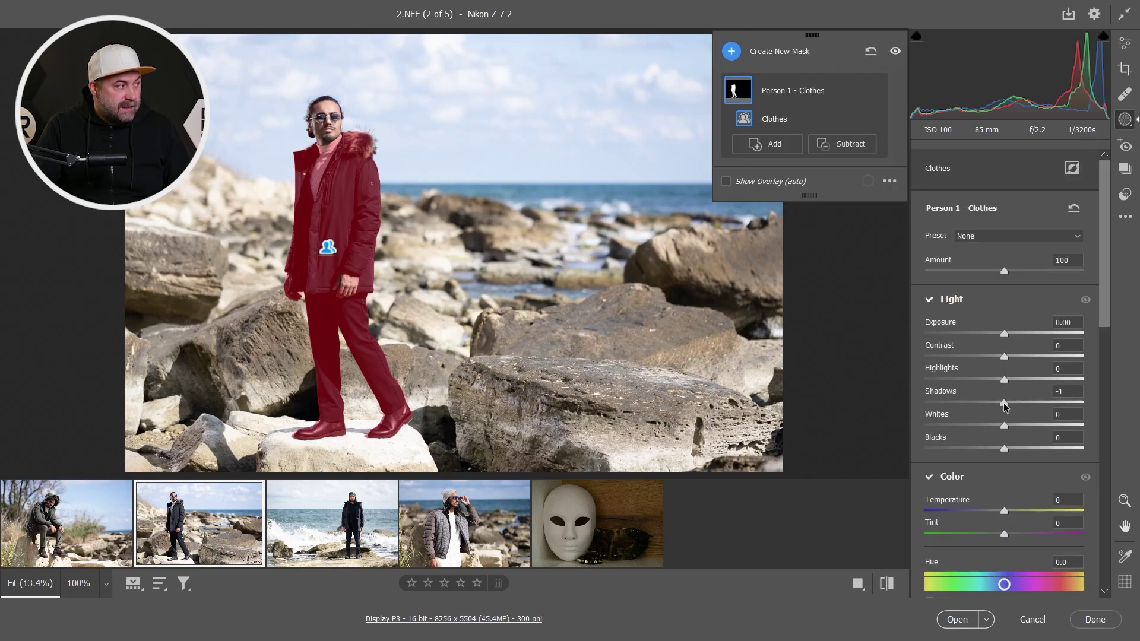
mouse_move(1004, 405)
left_mouse_down()
mouse_move(1018, 403)
mouse_move(948, 399)
mouse_move(1030, 396)
mouse_move(937, 397)
mouse_move(1039, 397)
mouse_move(973, 397)
mouse_move(1036, 396)
mouse_move(980, 396)
mouse_move(1010, 391)
left_mouse_up()
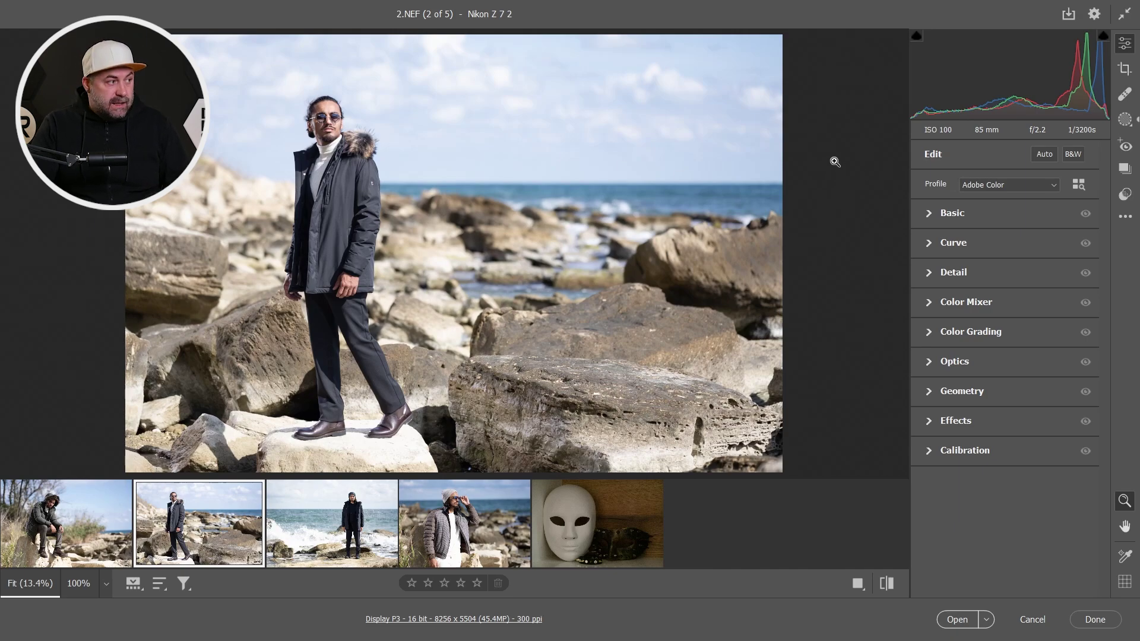
Step: Try white and black canvas backgrounds, then add Medium padding around the photo
right_click(834, 130)
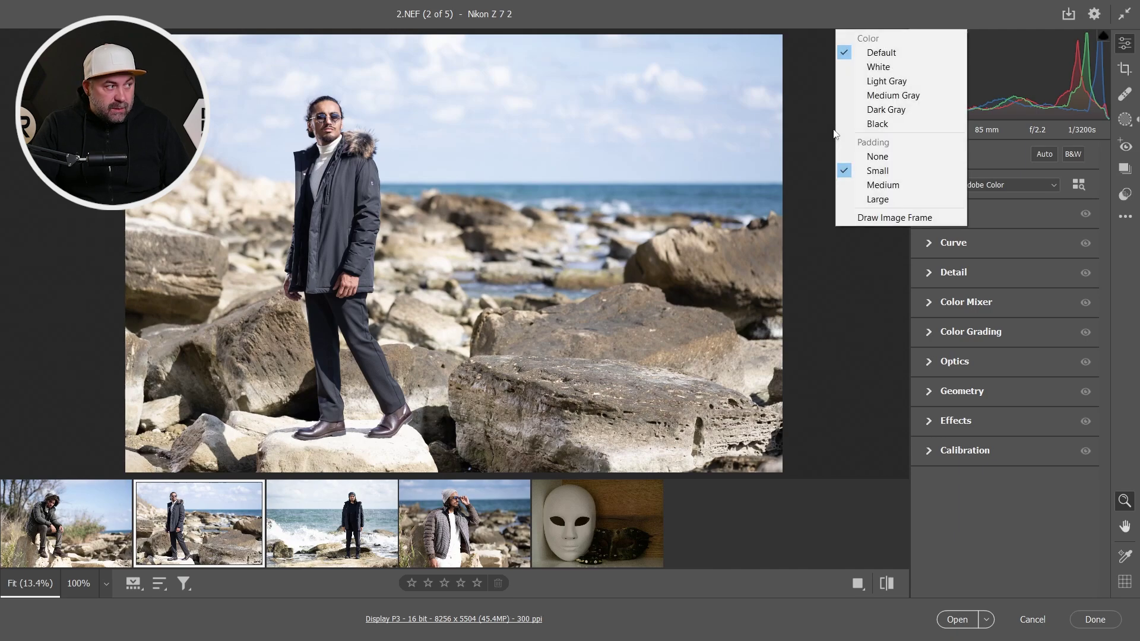
left_click(875, 68)
right_click(830, 111)
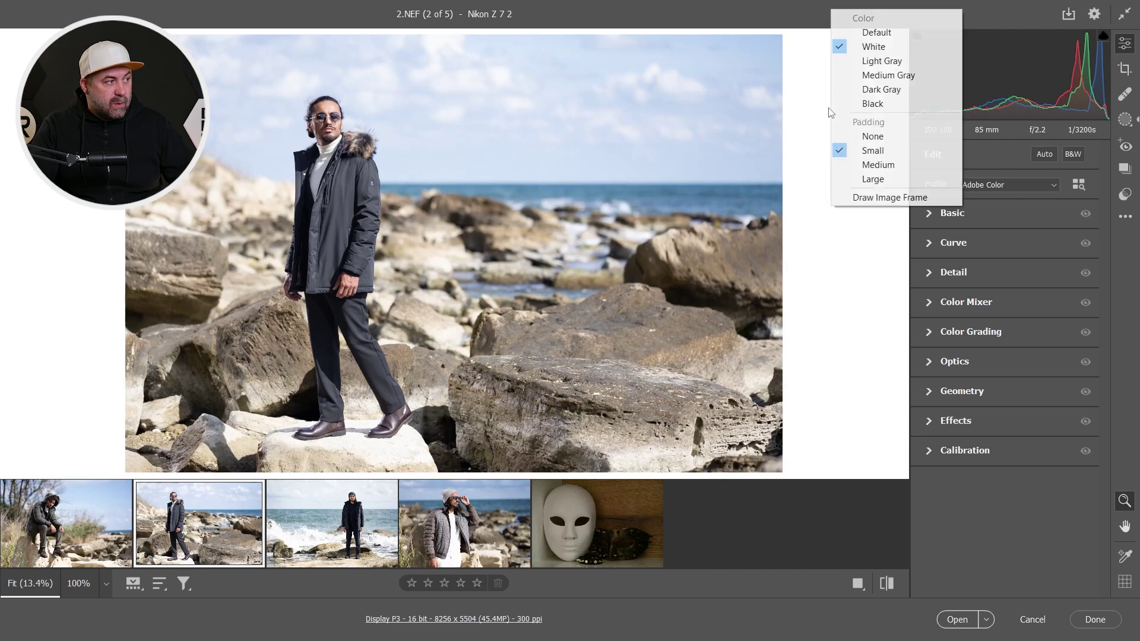
left_click(844, 105)
right_click(837, 116)
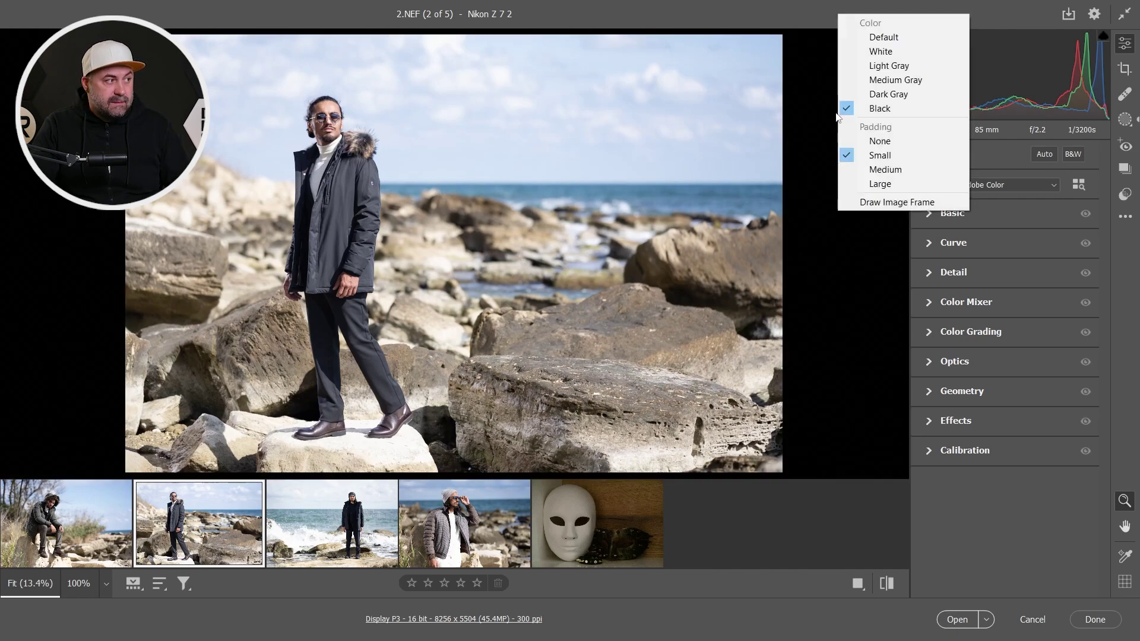
left_click(883, 55)
right_click(824, 132)
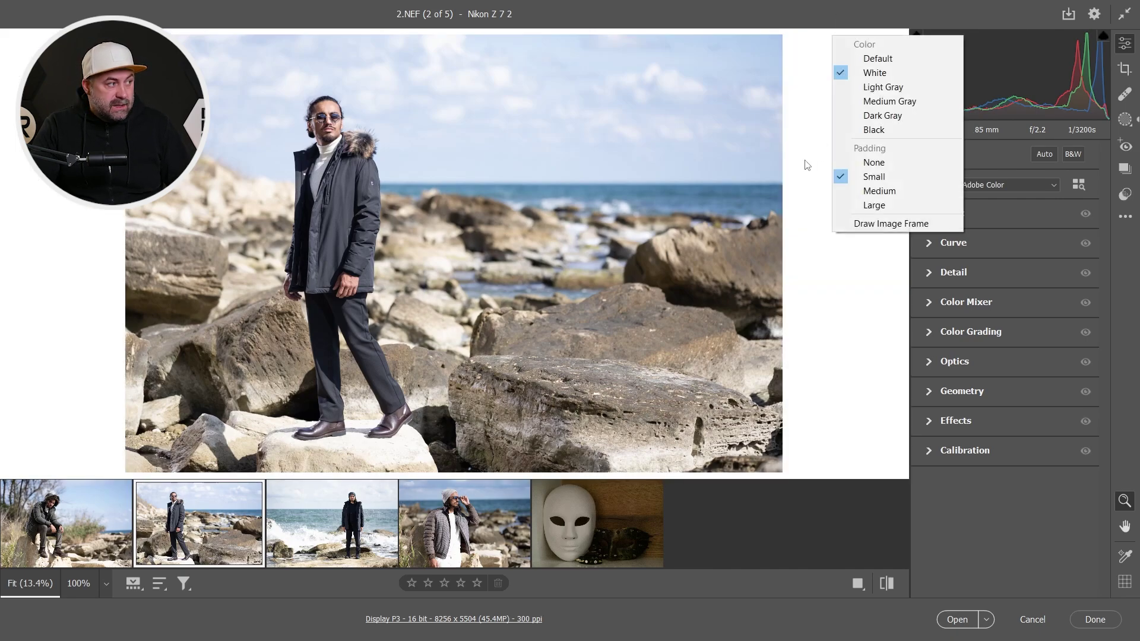
left_click(873, 192)
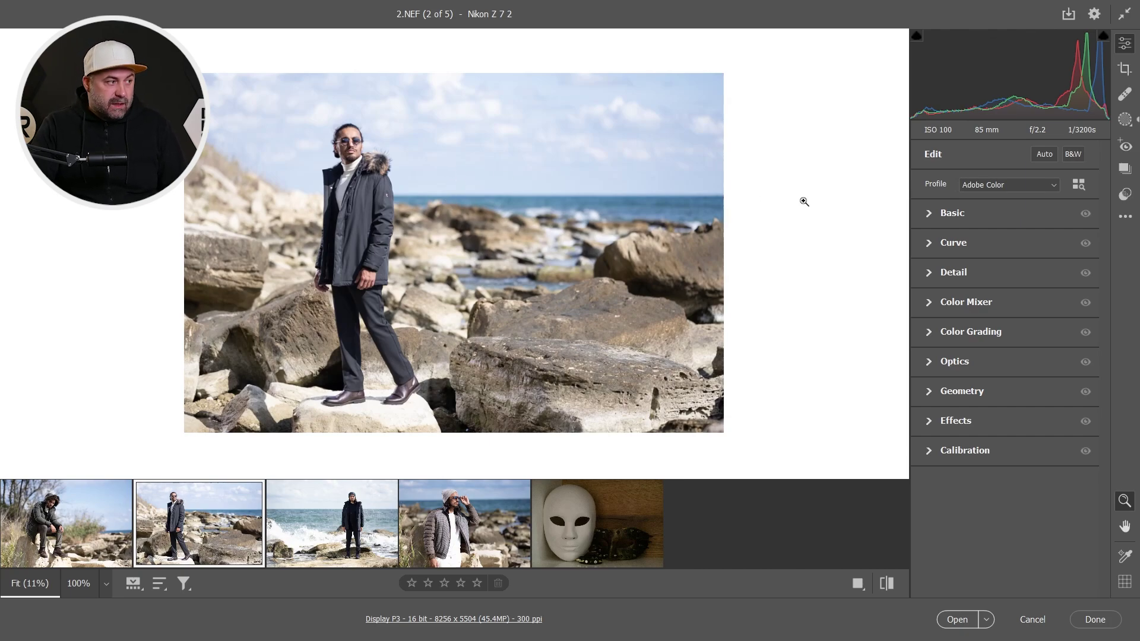
Step: Set Basic Exposure to -0.35 and return the canvas background to Default gray
left_click(980, 221)
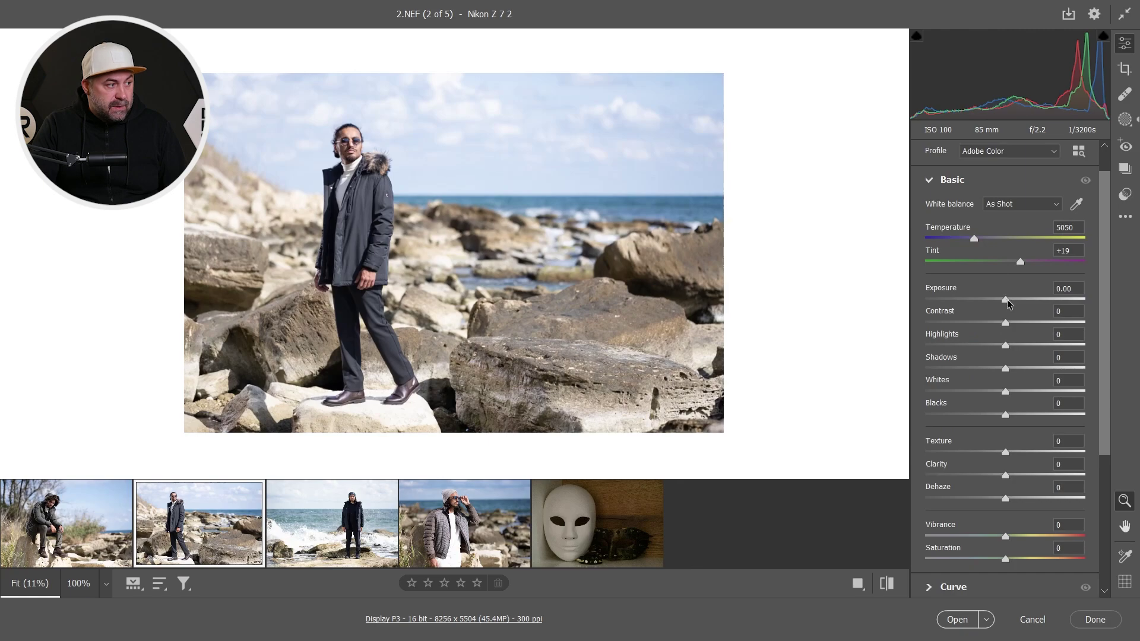
left_click_drag(1007, 303, 1011, 302)
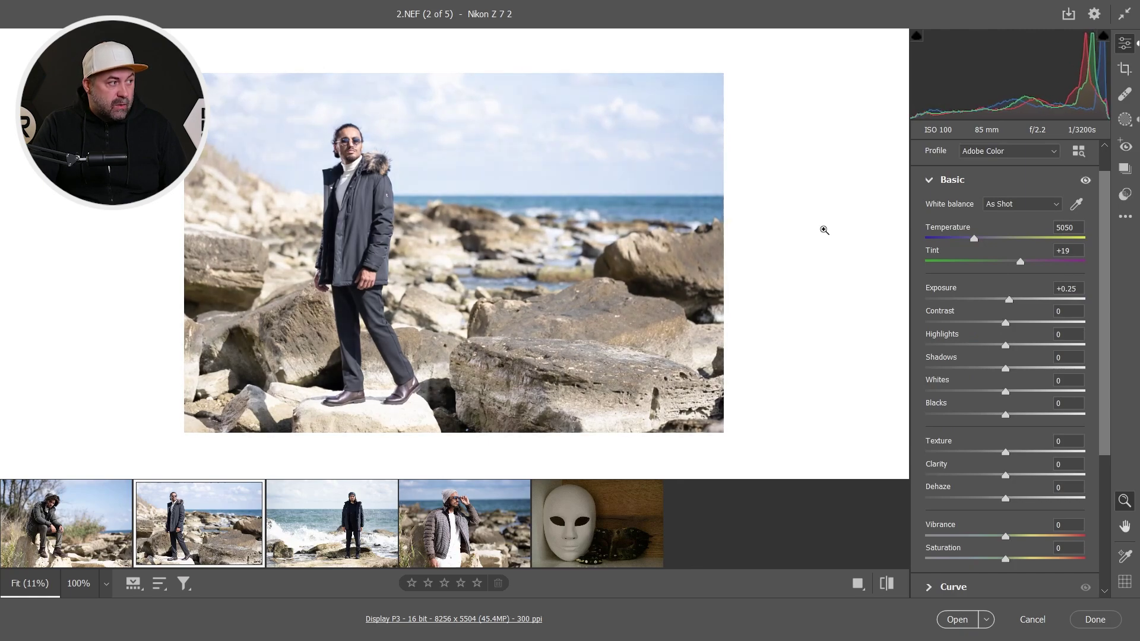
right_click(795, 180)
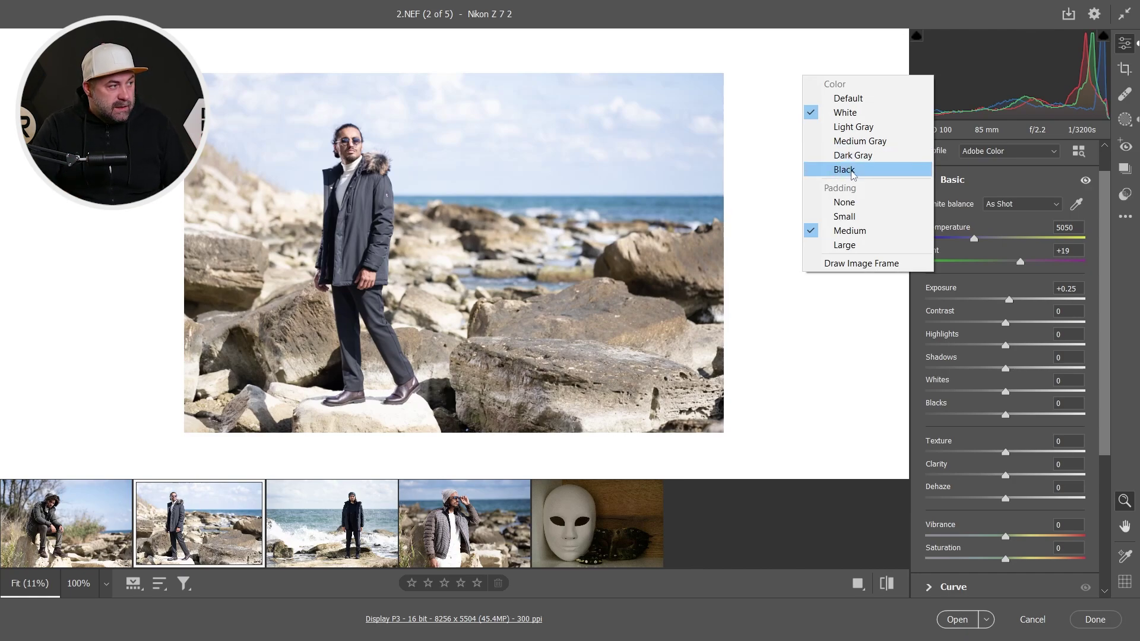
left_click(853, 173)
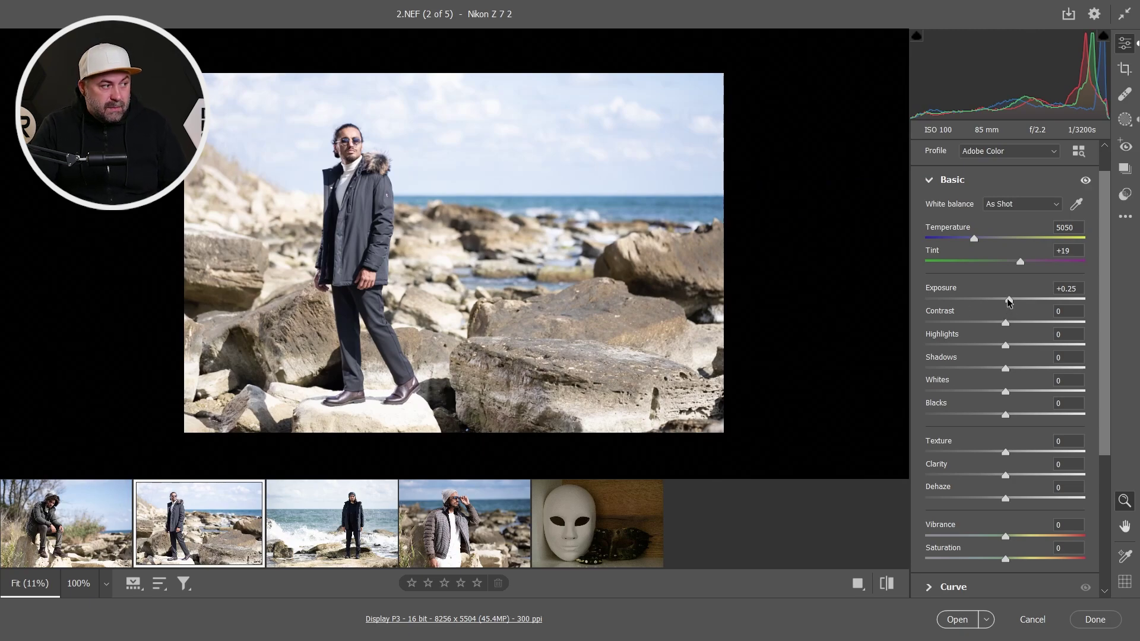
left_click_drag(1009, 301, 1000, 301)
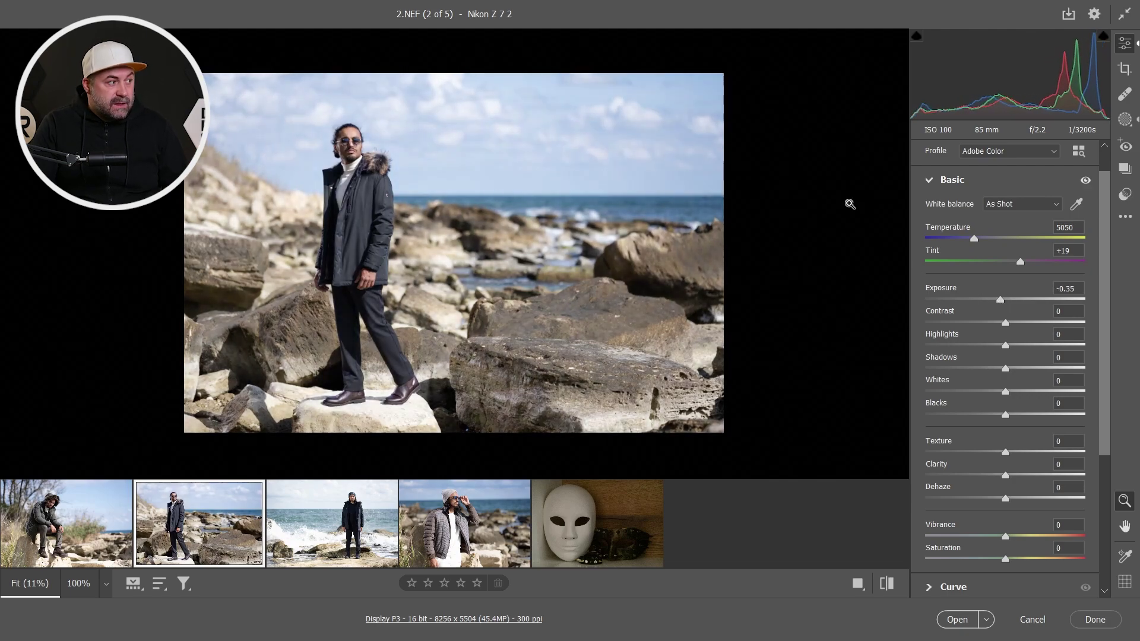
right_click(813, 184)
left_click(855, 110)
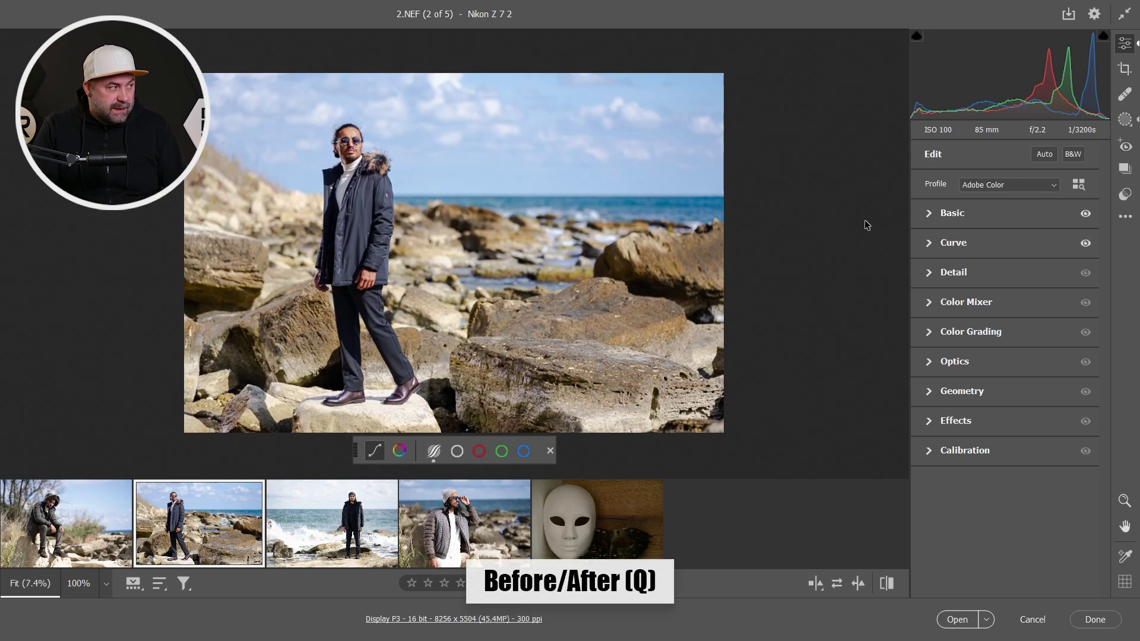
Step: Cycle through 2.NEF's Before/After layouts (side by side, split, top/bottom) with Q
key("q")
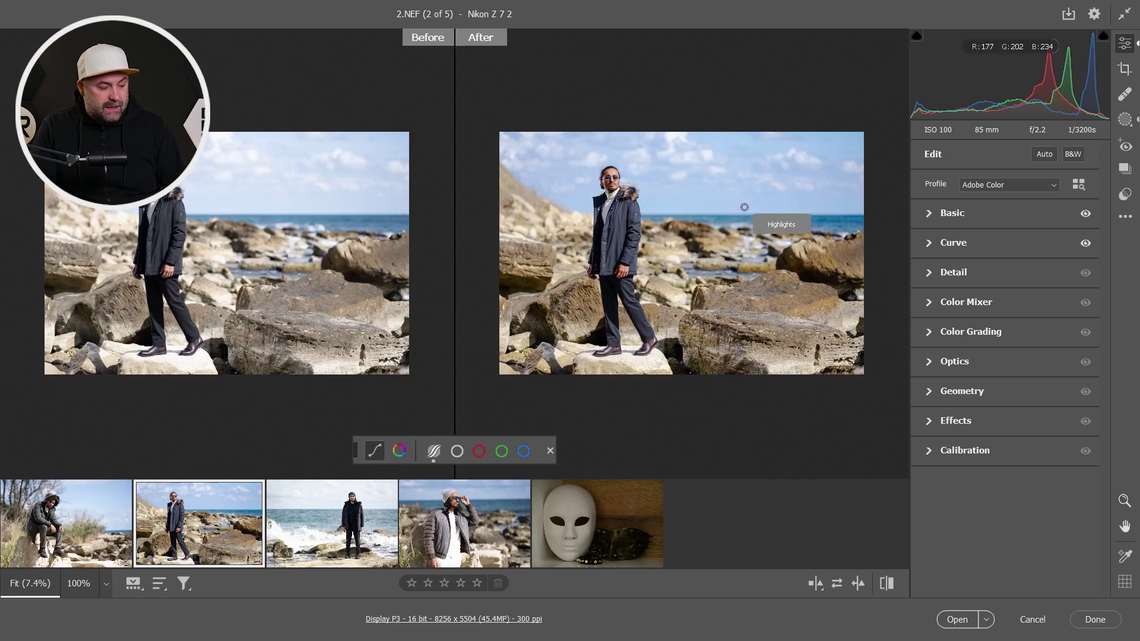
key("q")
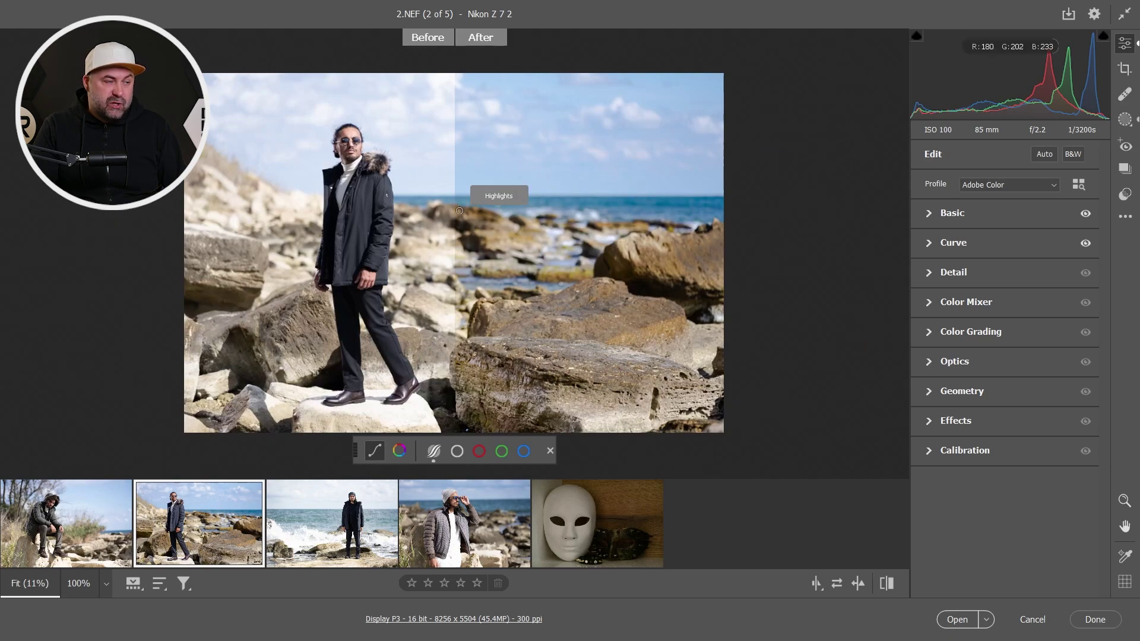
key("z")
key("q")
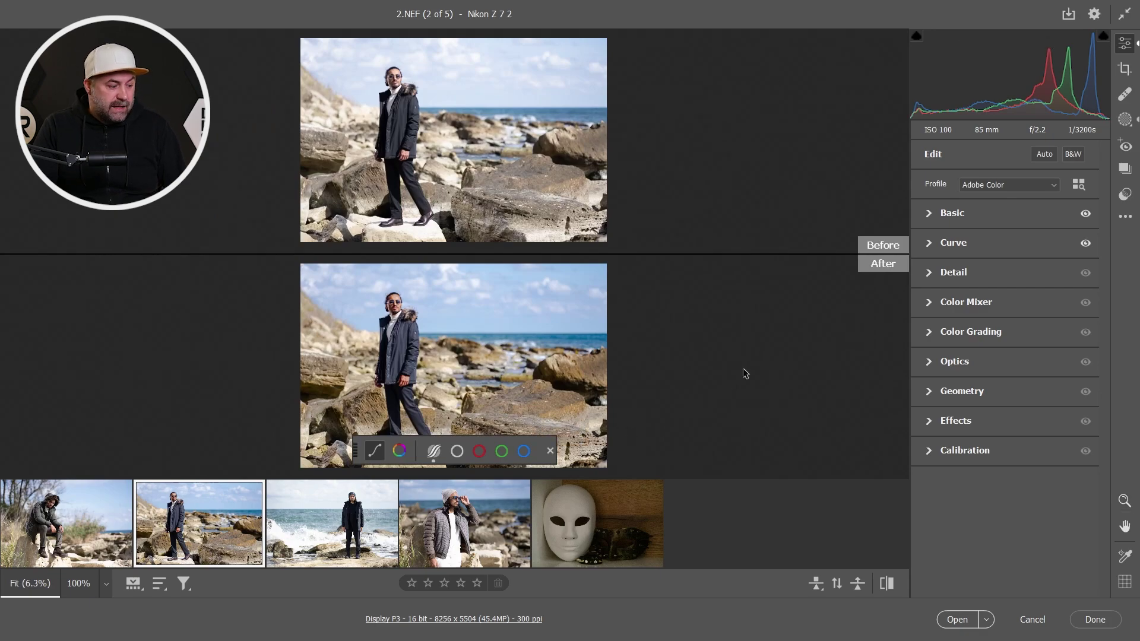
key("q")
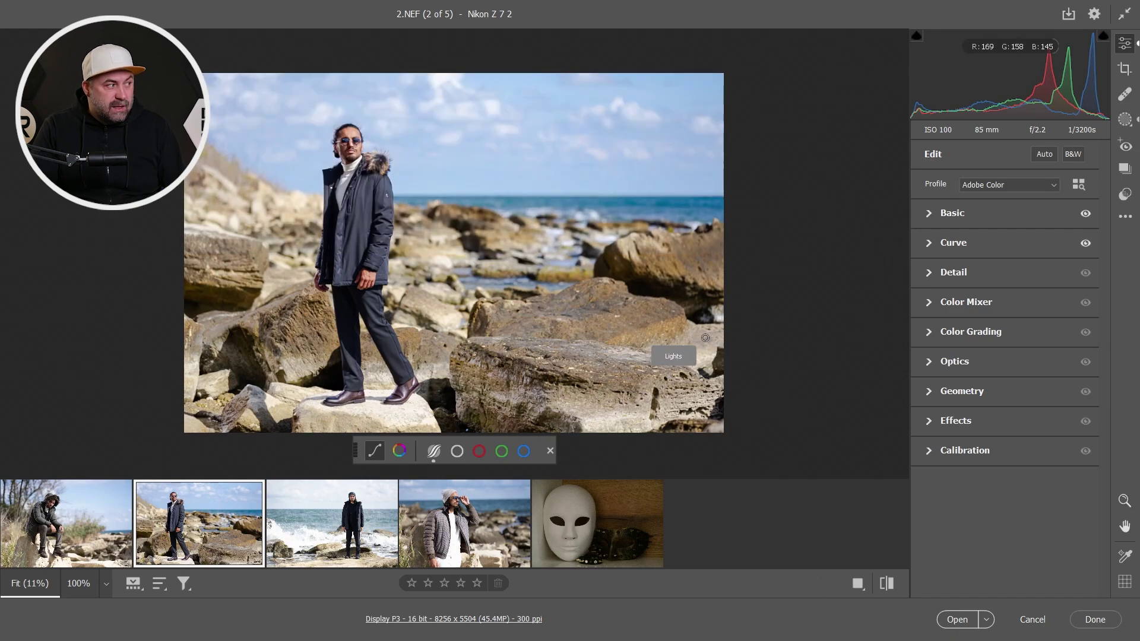
key("q")
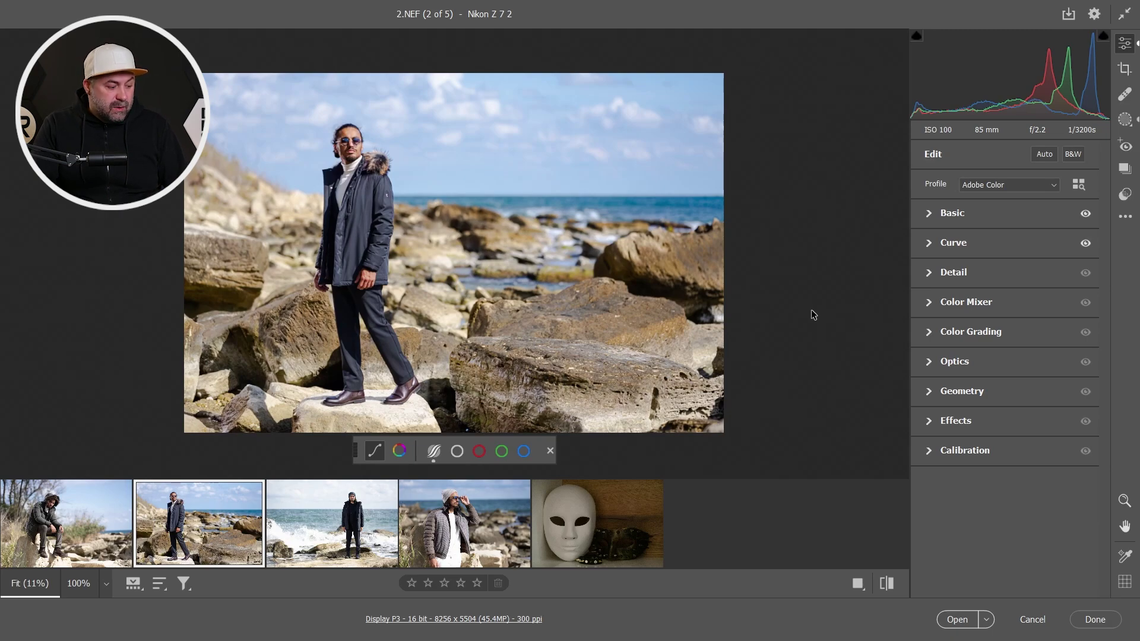
key("q")
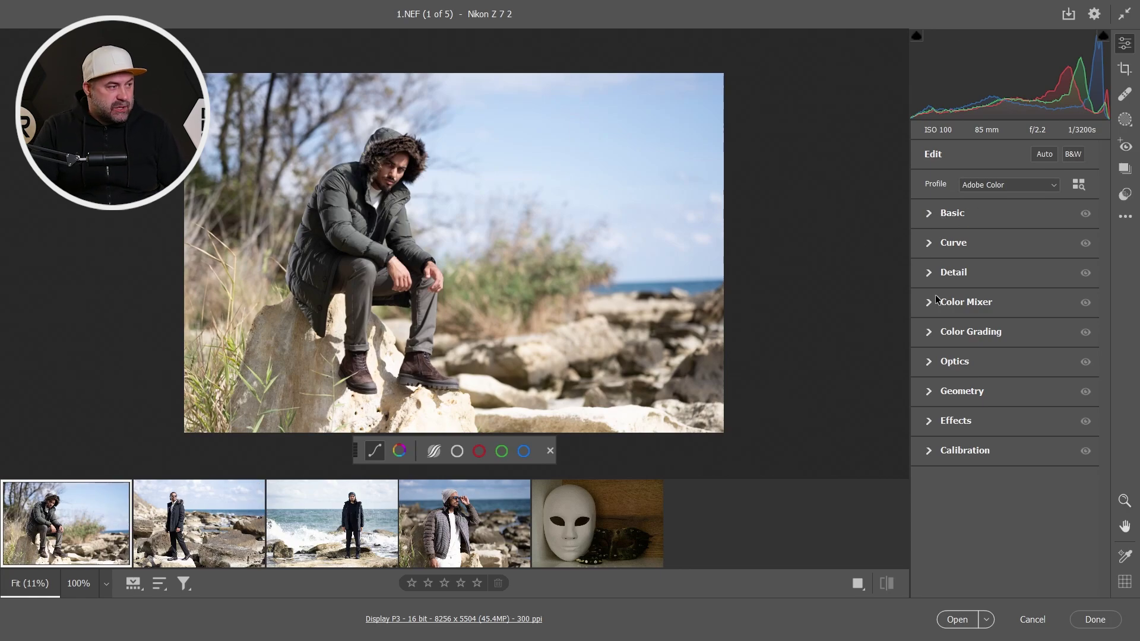
Step: Set 1.NEF's curve Highlights to -72 and Shadows to +28 by dragging on sky and rocks
left_click(933, 242)
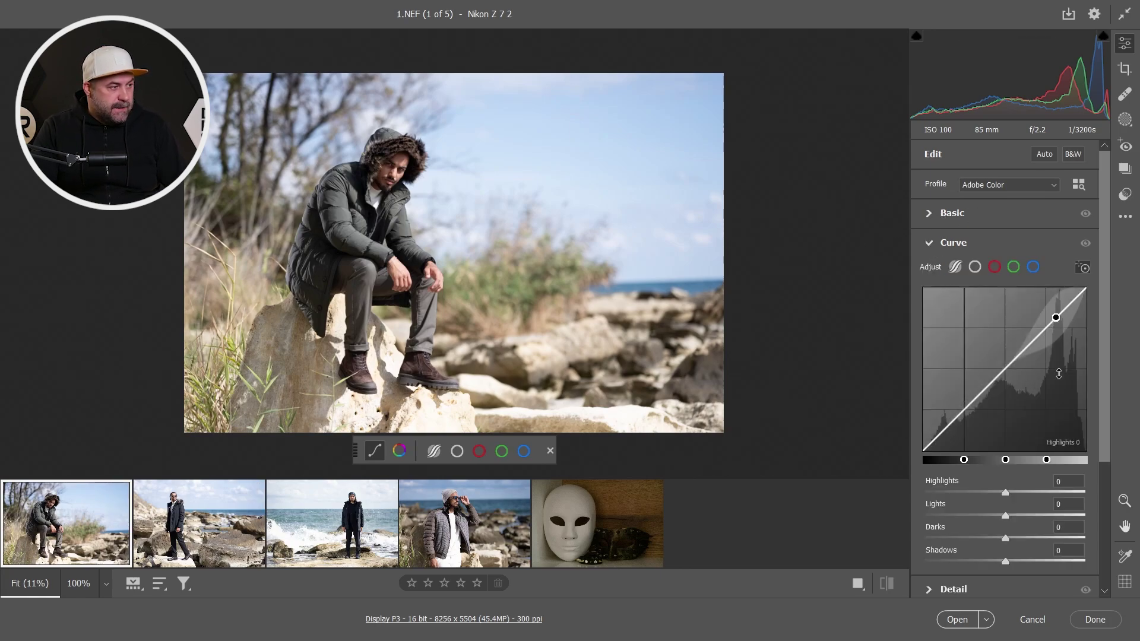
left_click_drag(589, 113, 540, 113)
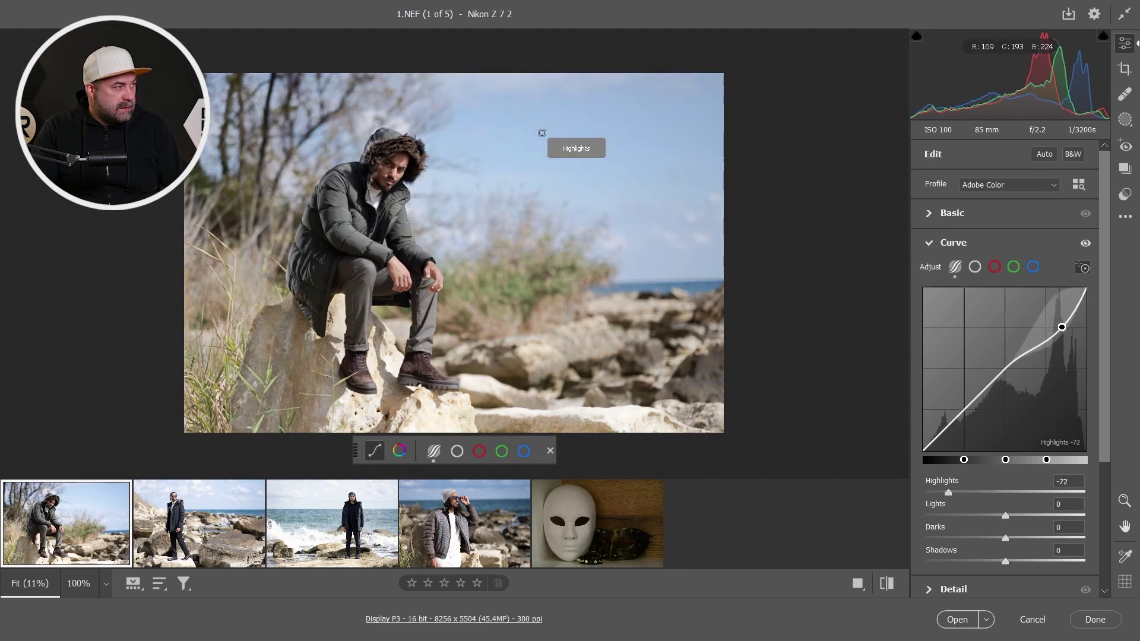
left_click_drag(319, 285, 337, 279)
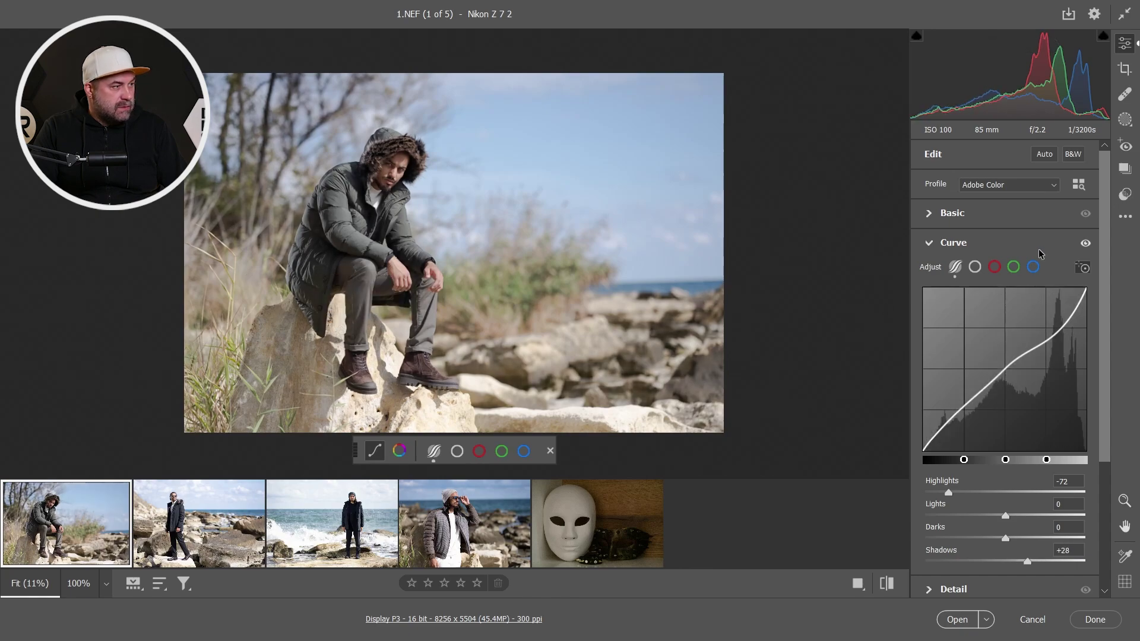
Step: Raise Saturation to +27 and Clarity to +57 in the Basic panel
left_click(952, 213)
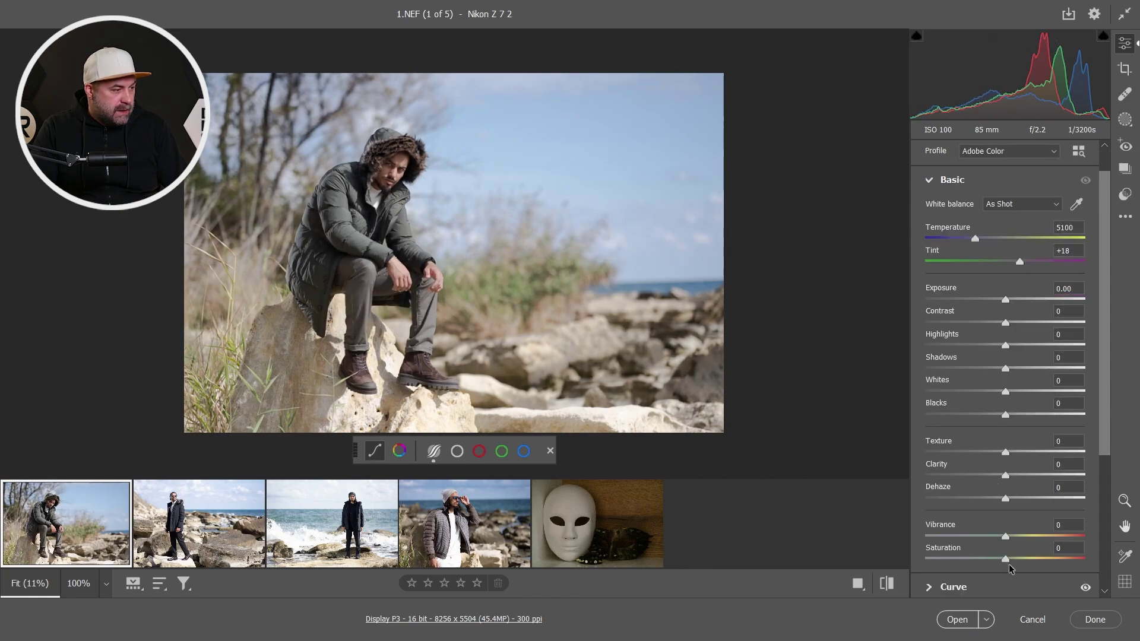
left_click_drag(1007, 562, 1029, 568)
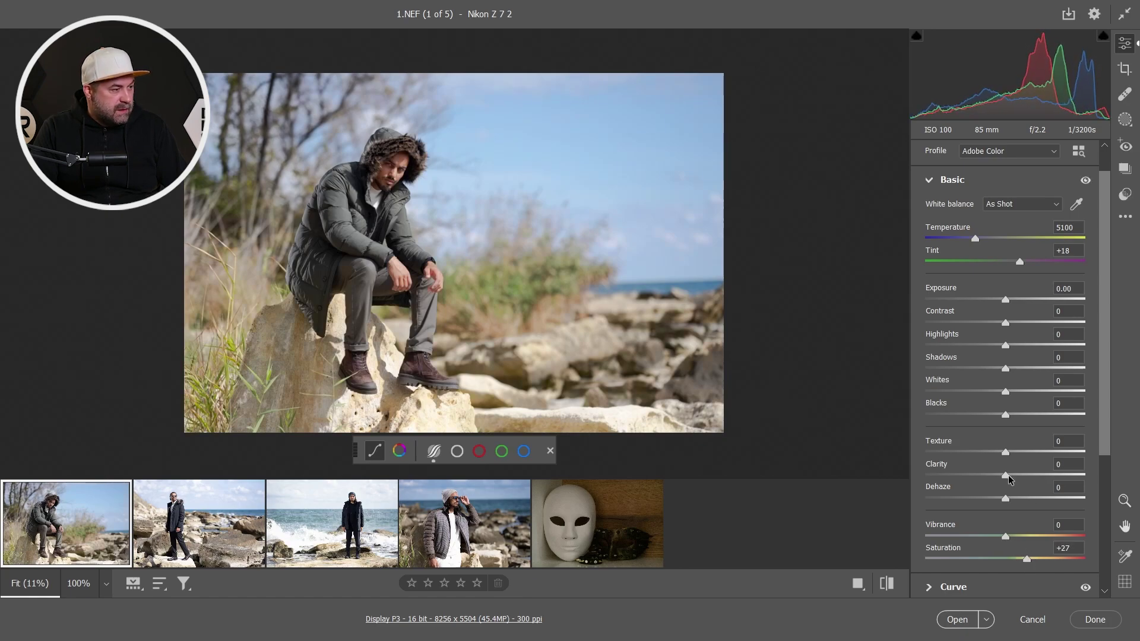
left_click_drag(1006, 478, 1050, 478)
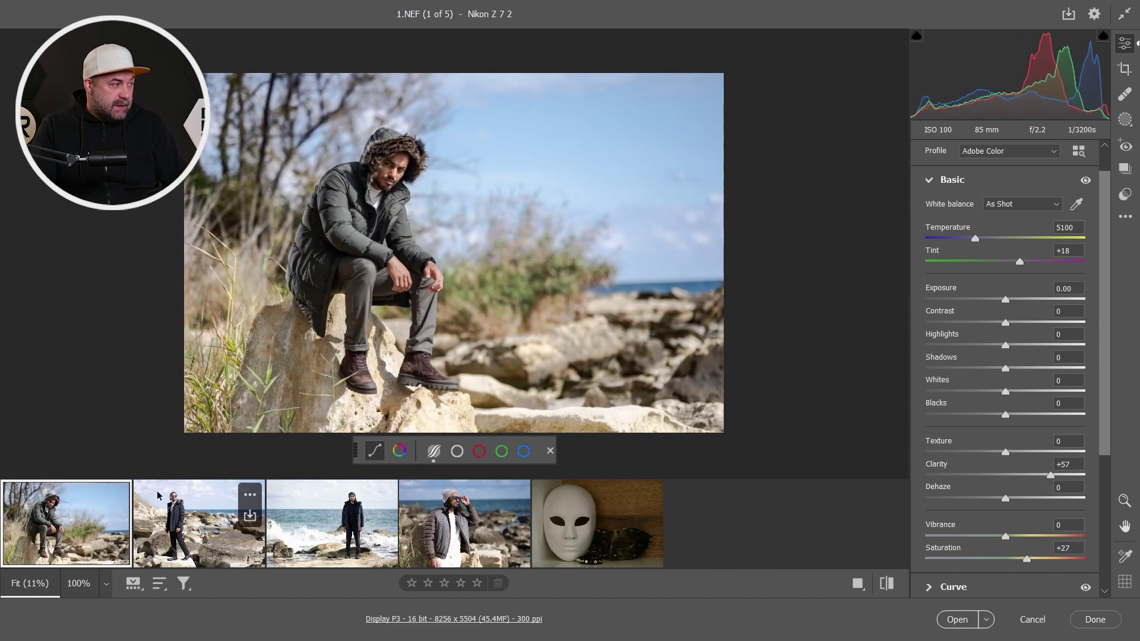
Step: Preview 2.NEF and 3.NEF, then select thumbnails 1 through 3 together
left_click(183, 524)
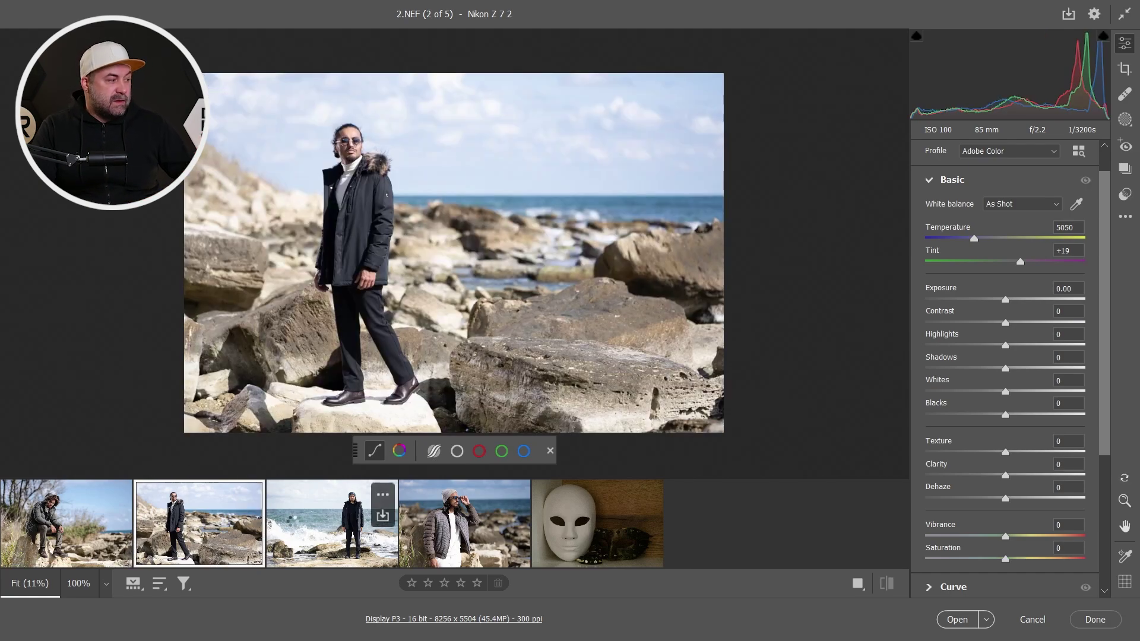
left_click(292, 526)
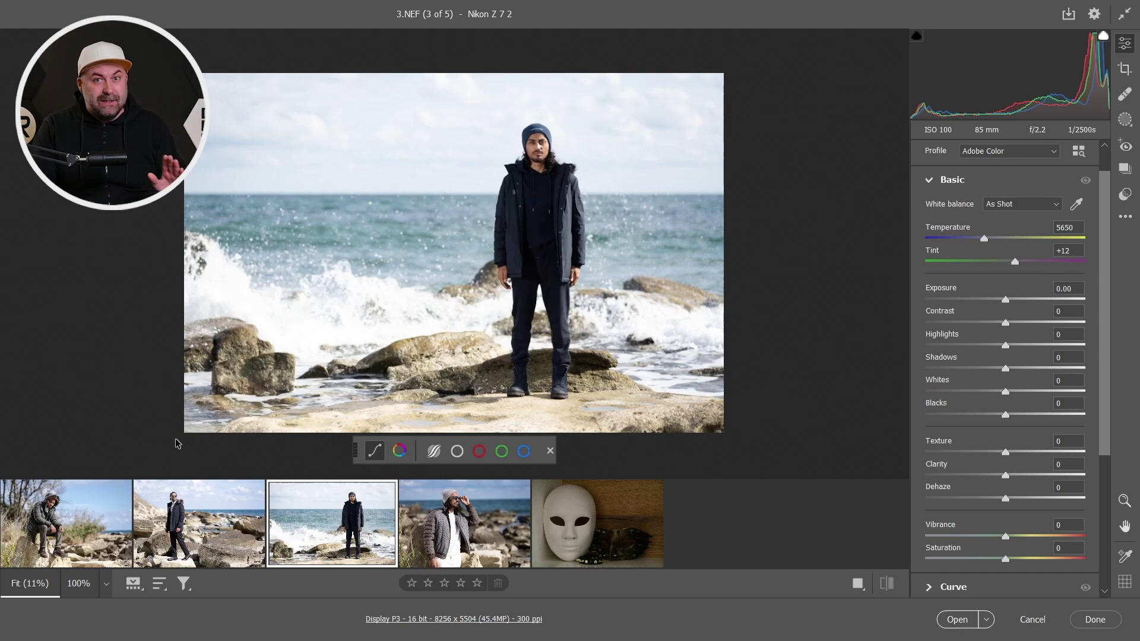
mouse_move(107, 514)
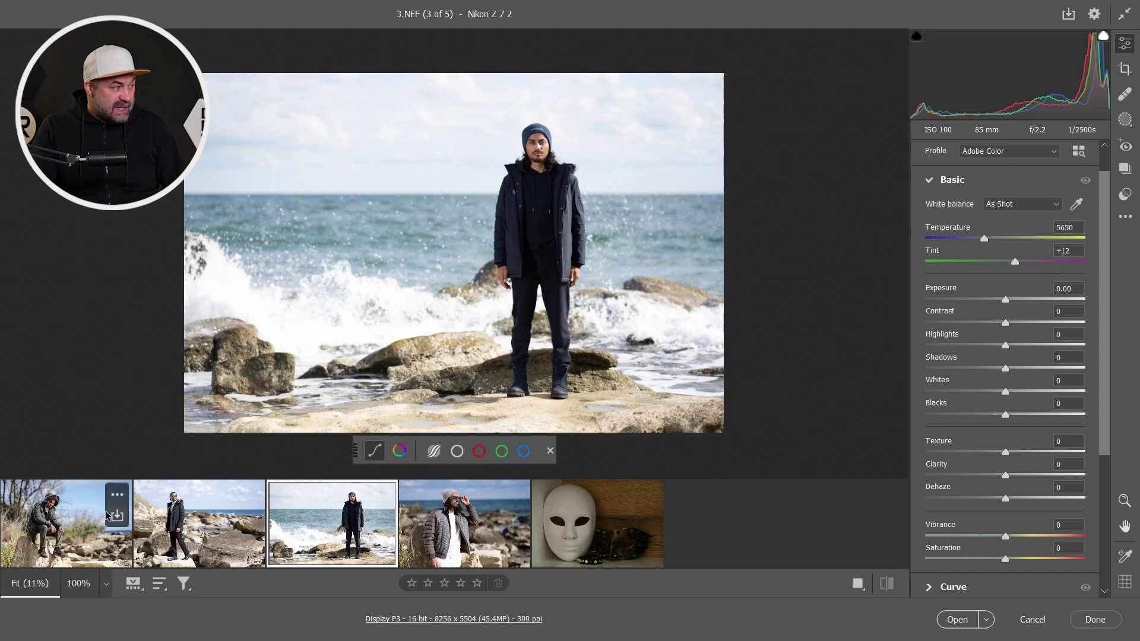
key("shift")
left_click(61, 533, "shift")
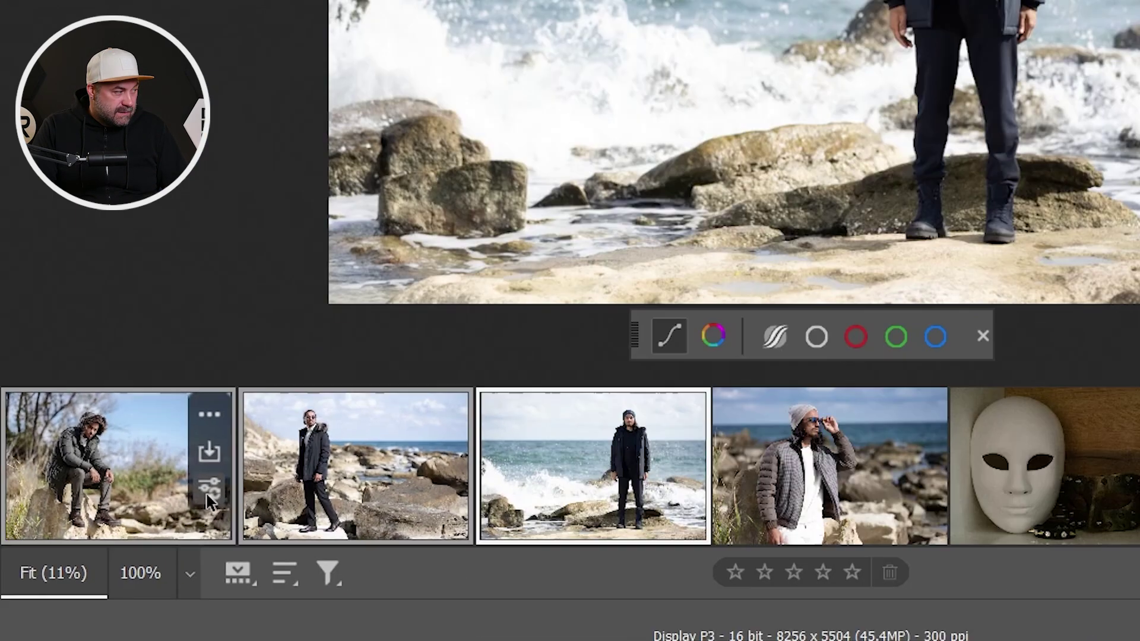
Step: Sync 1.NEF's settings, including Geometry, Crop, Healing and Masking, to the selected photos
left_click(208, 493)
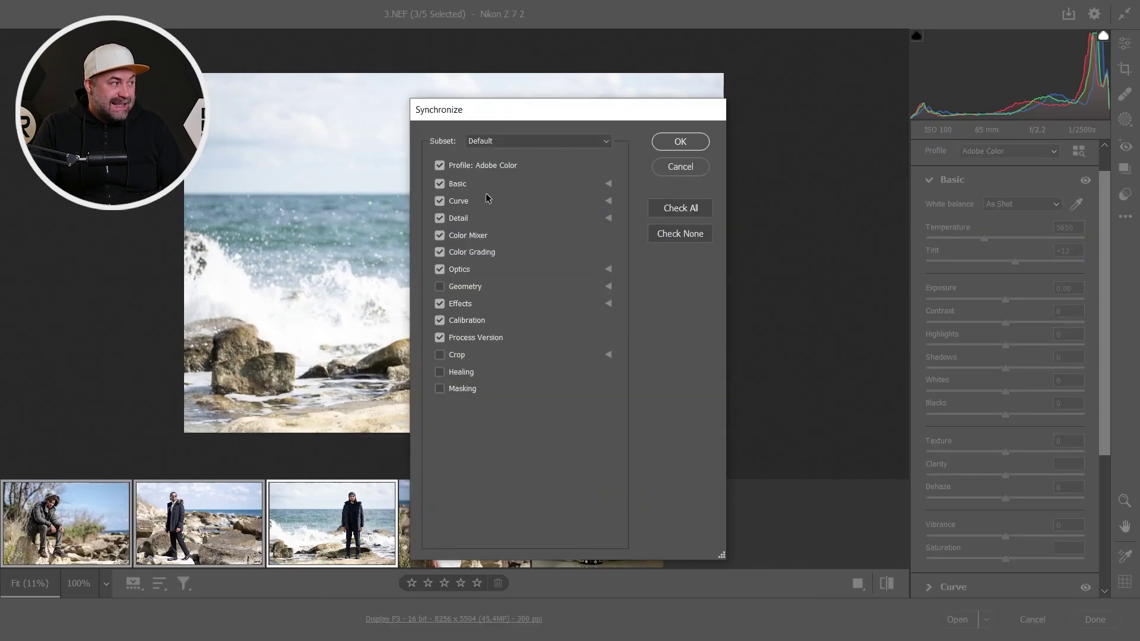
left_click(453, 287)
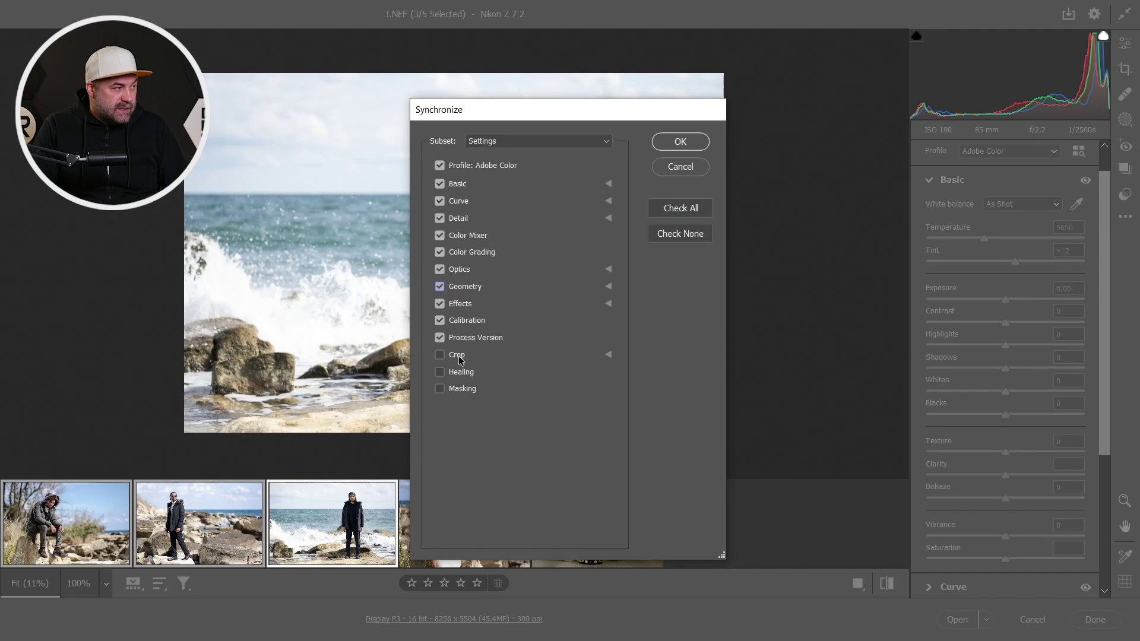
left_click(457, 356)
left_click(460, 372)
left_click(456, 388)
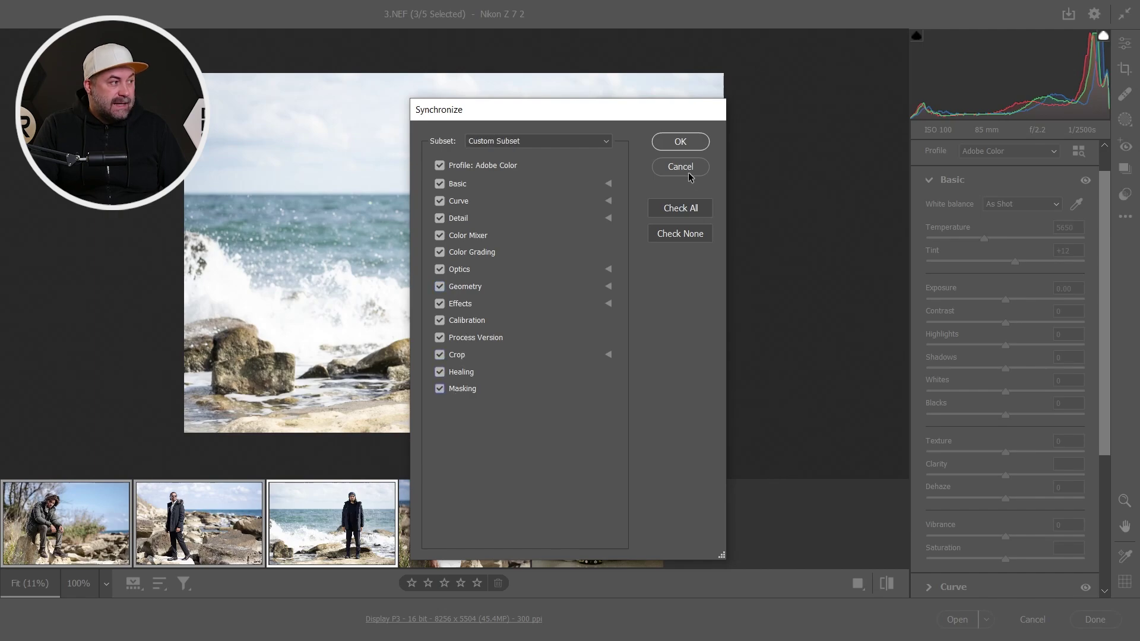
left_click(680, 142)
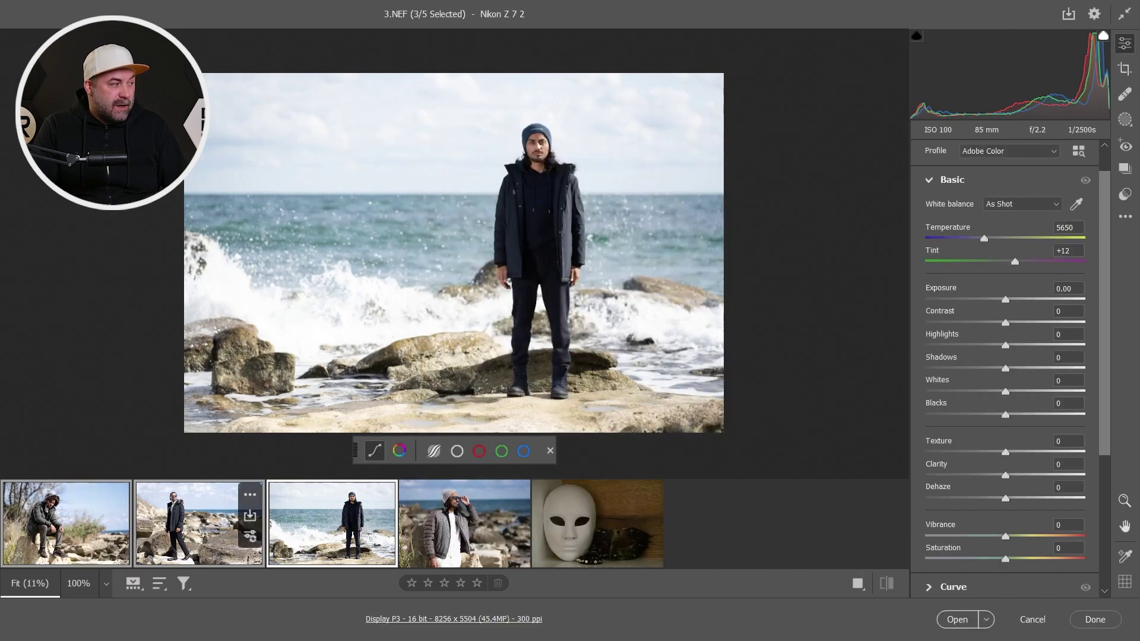
left_click(208, 526)
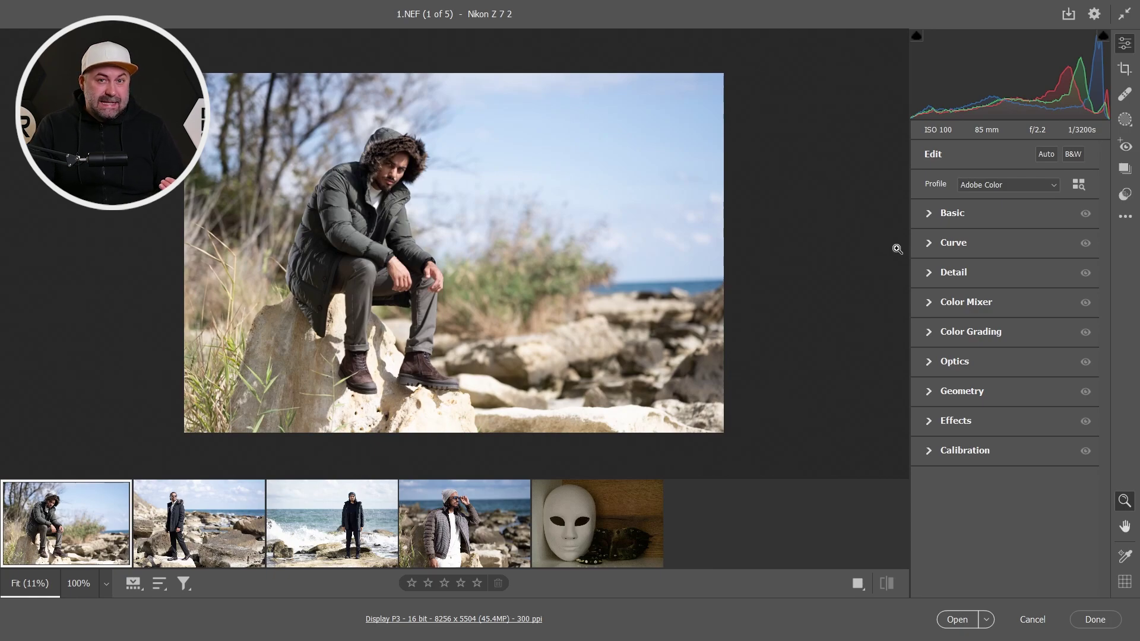
Step: Show the Detail noise reduction settings and view the grainy 5.NEF mask photo at 100%
left_click(950, 273)
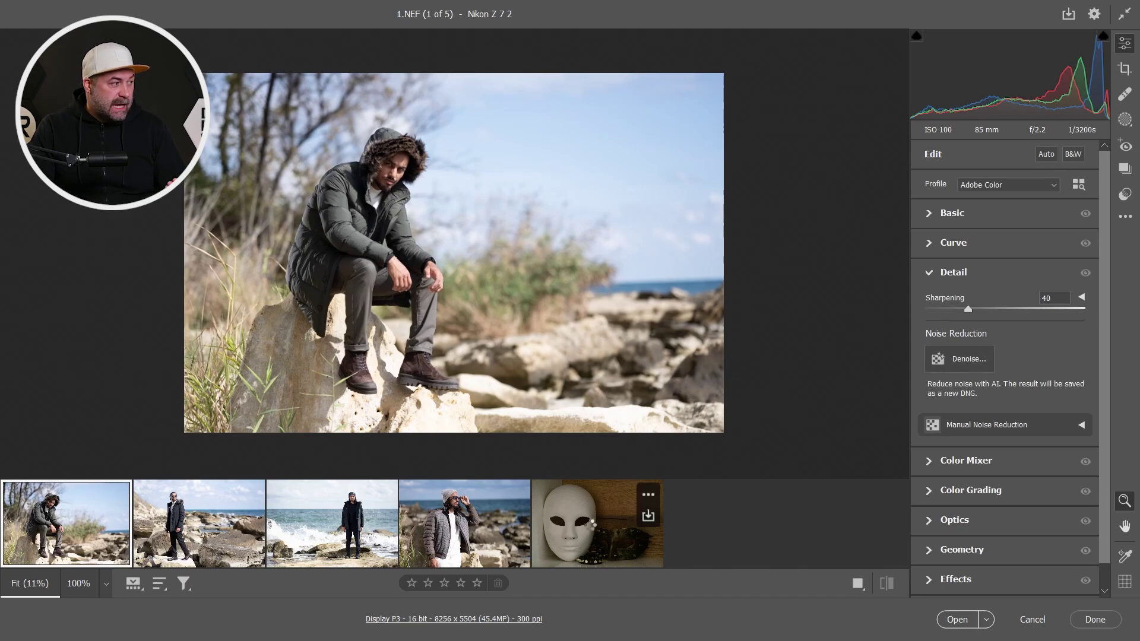
left_click(591, 522)
left_click(440, 273)
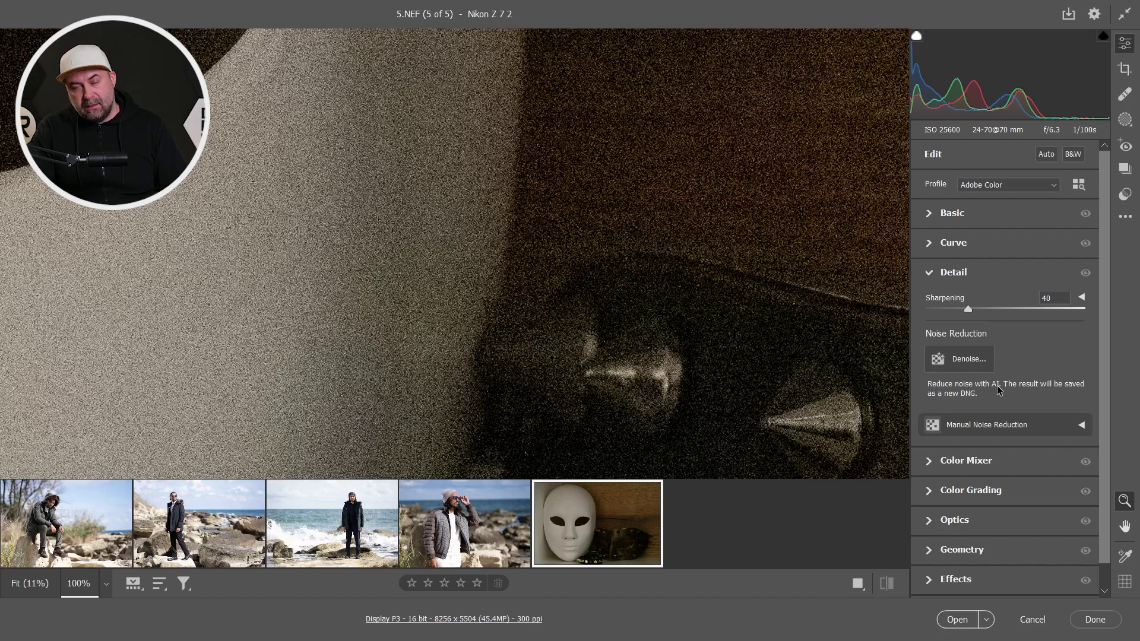
Step: Open AI Denoise at amount 50 and compare before/after previews on the mask's eye and dark background
left_click(971, 366)
left_click_drag(663, 112, 673, 274)
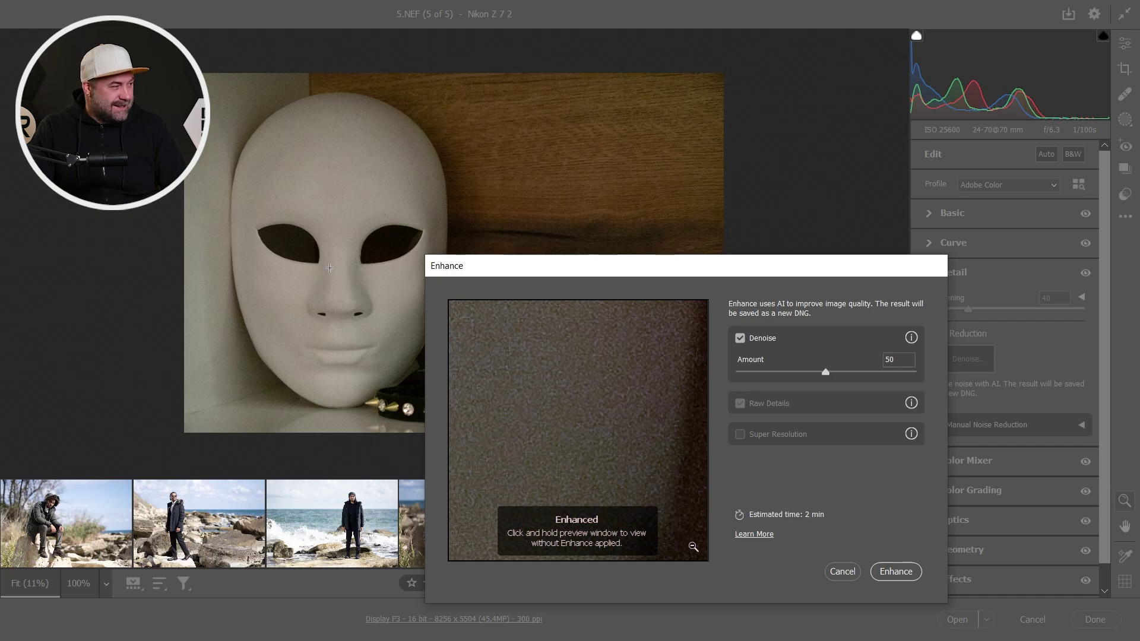
left_click(318, 262)
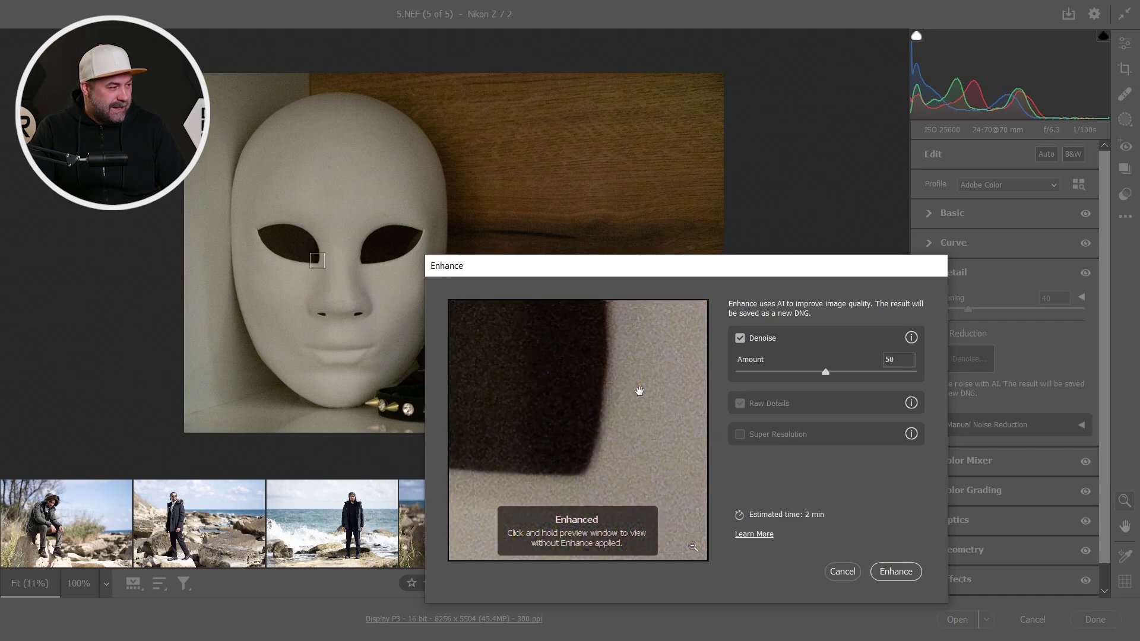
left_click_drag(638, 390, 578, 361)
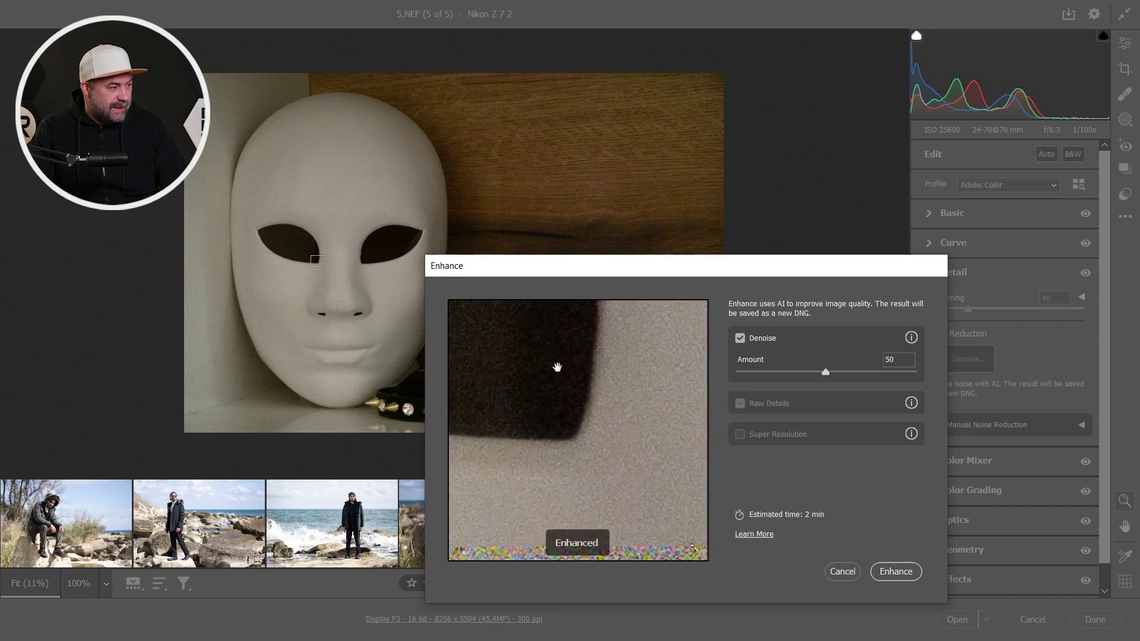
left_click(385, 405)
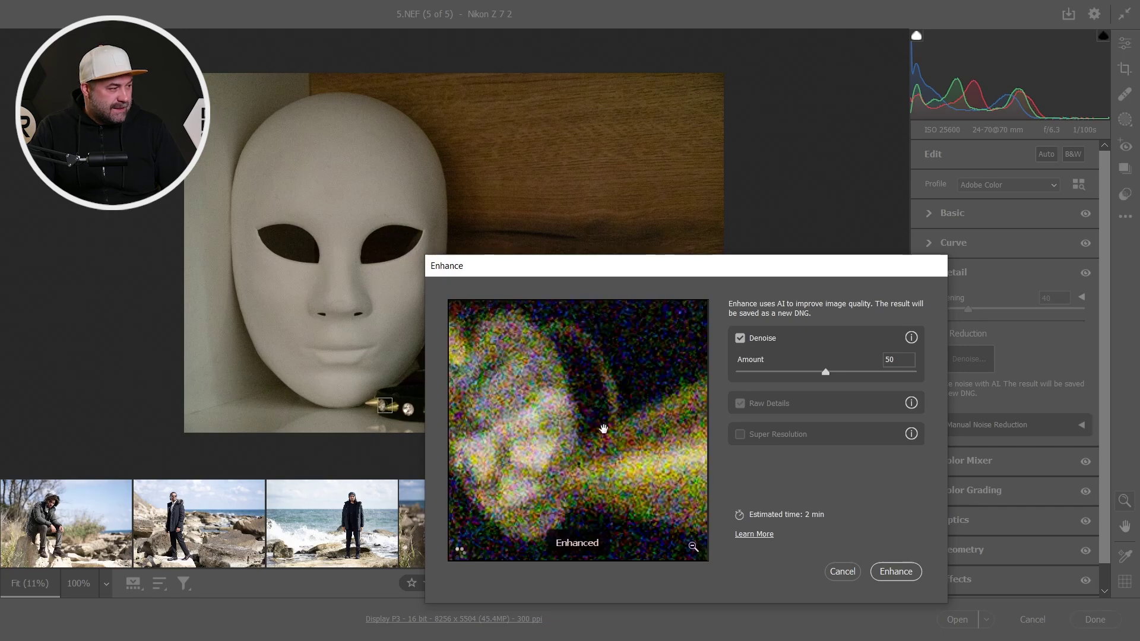
mouse_move(605, 431)
left_mouse_down()
mouse_move(593, 384)
mouse_move(600, 407)
mouse_move(590, 408)
left_mouse_up()
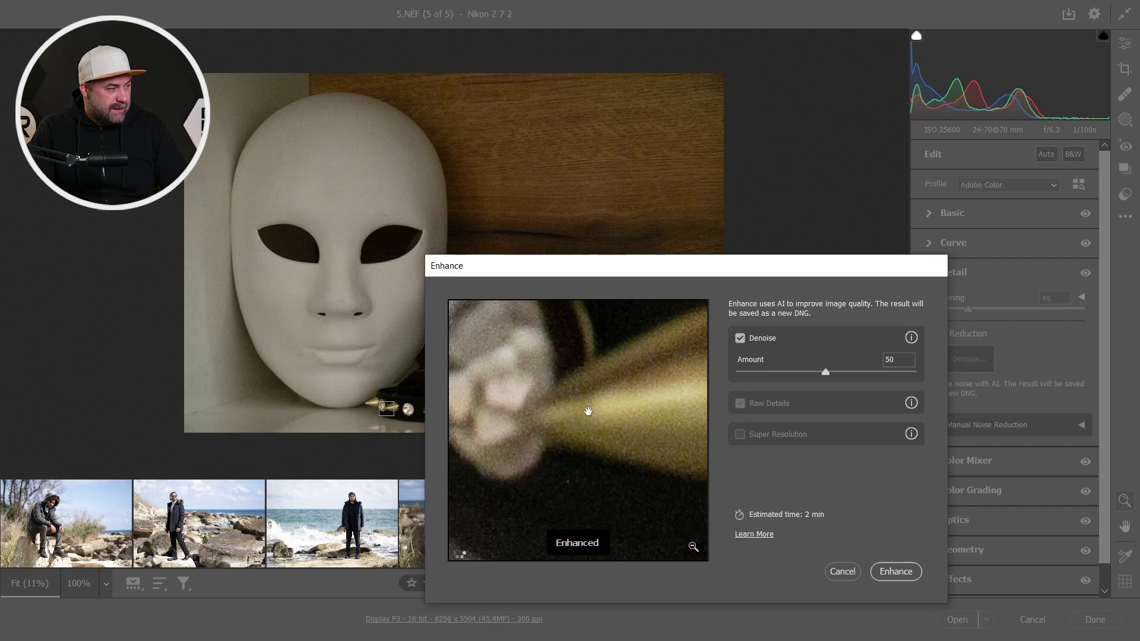